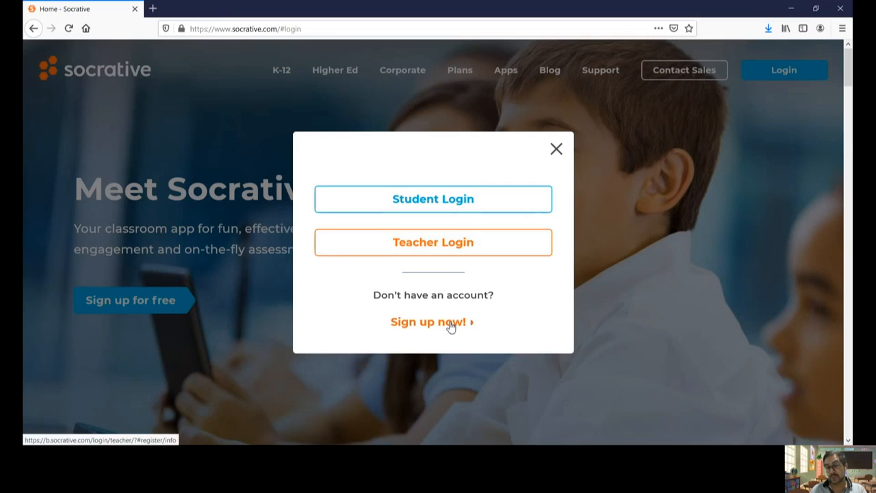
Step: Choose 'Sign up now!' in the login popup to reach the New Teacher Account form
{"action": "left_click", "coordinate": [449, 324]}
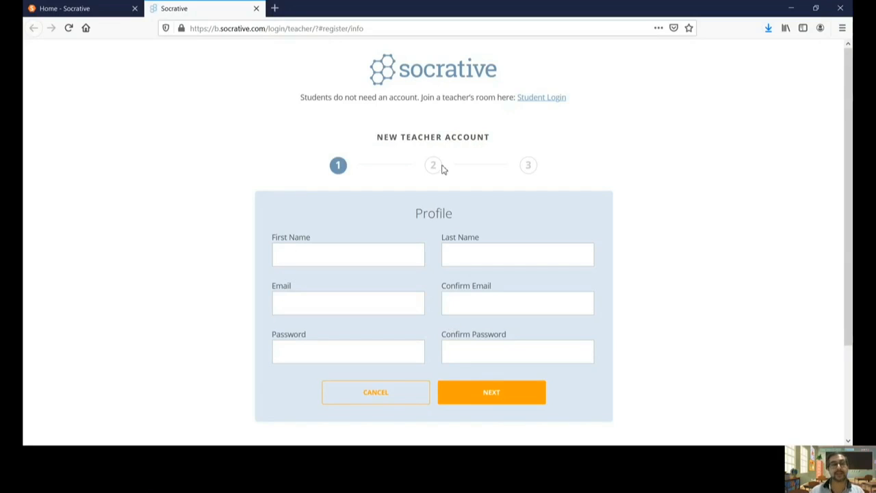
Step: Close the registration tab to return to the Home - Socrative login dialog
{"action": "left_click", "coordinate": [255, 9]}
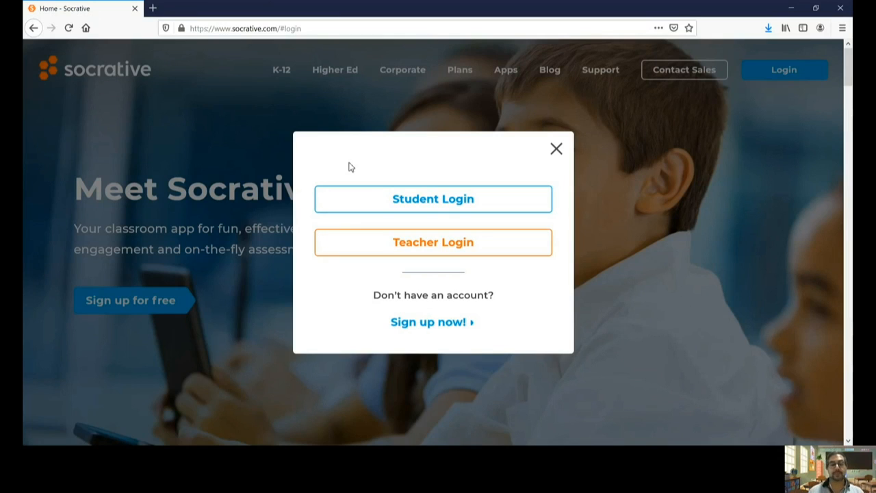
Step: Choose 'Teacher Login' to load b.socrative.com/login/teacher/ in a new tab
{"action": "left_click", "coordinate": [481, 252]}
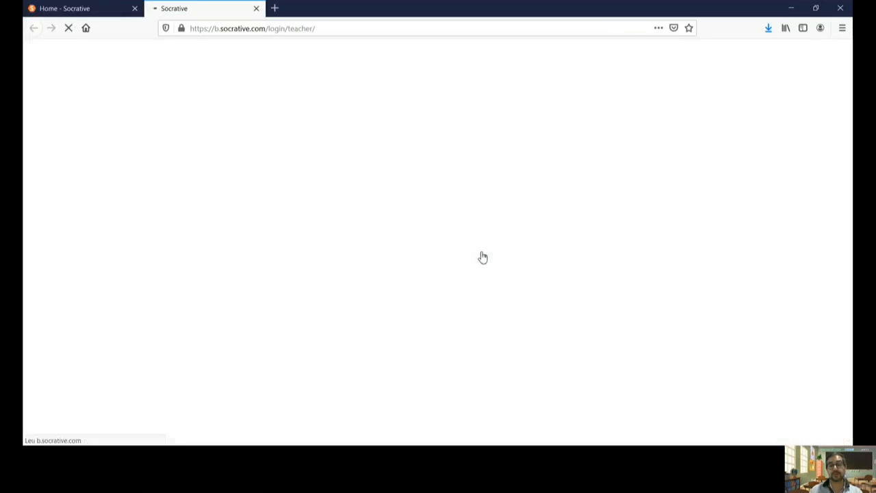
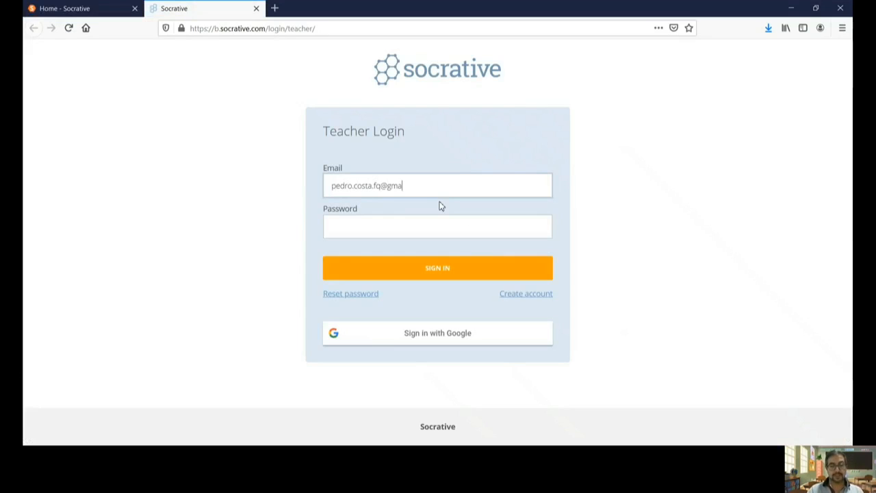
Step: Sign in with the teacher account's e-mail address and password
{"action": "key", "text": "Tab"}
{"action": "type", "text": "••••••••••••"}
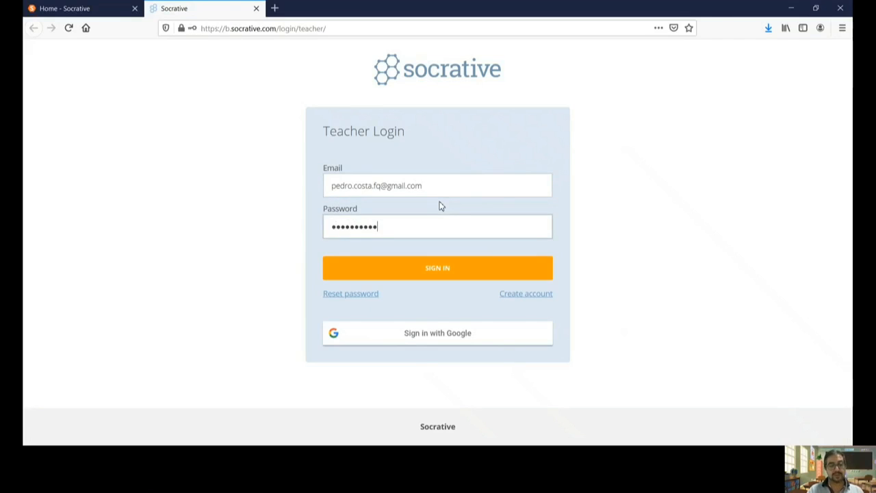
{"action": "type", "text": "••"}
{"action": "left_click", "coordinate": [439, 276]}
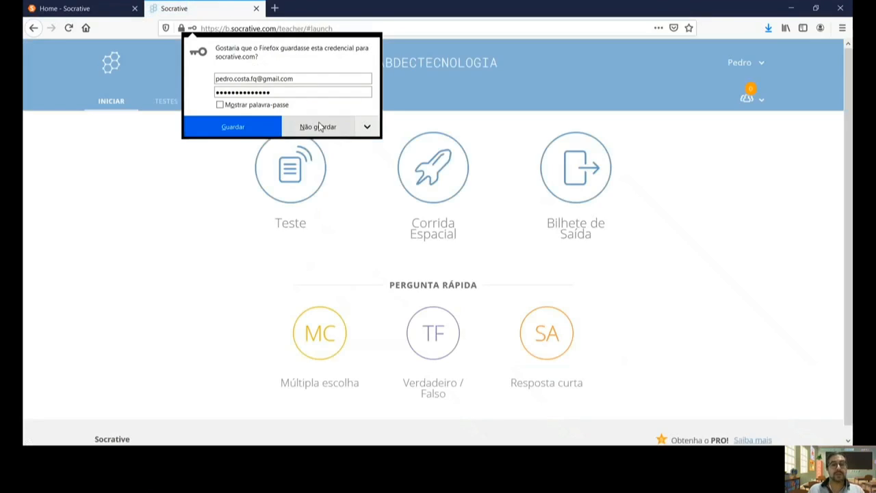
Step: Decline Firefox's 'Não guardar' login prompt, check the account menu, then open the room dropdown
{"action": "left_click", "coordinate": [319, 126]}
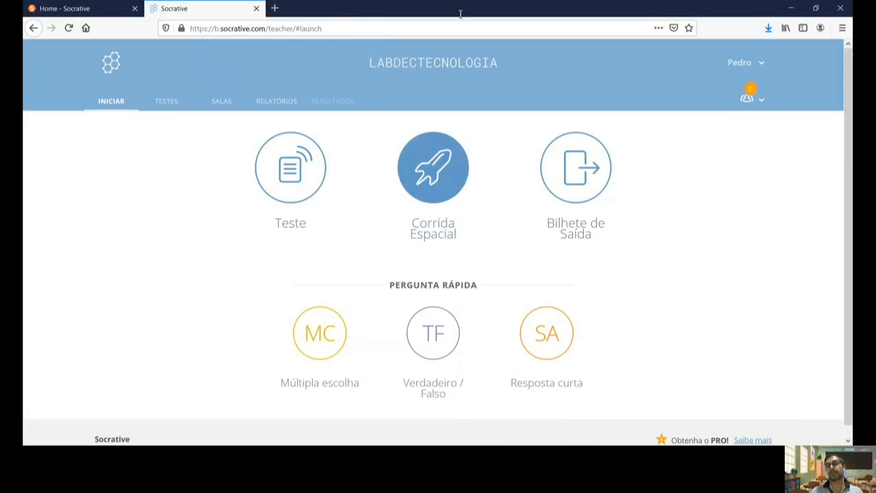
{"action": "left_click", "coordinate": [763, 63]}
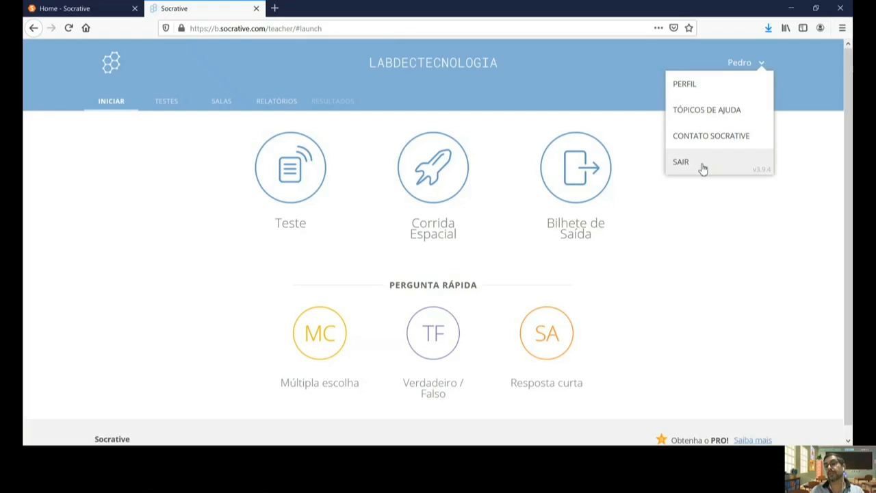
{"action": "left_click", "coordinate": [806, 104]}
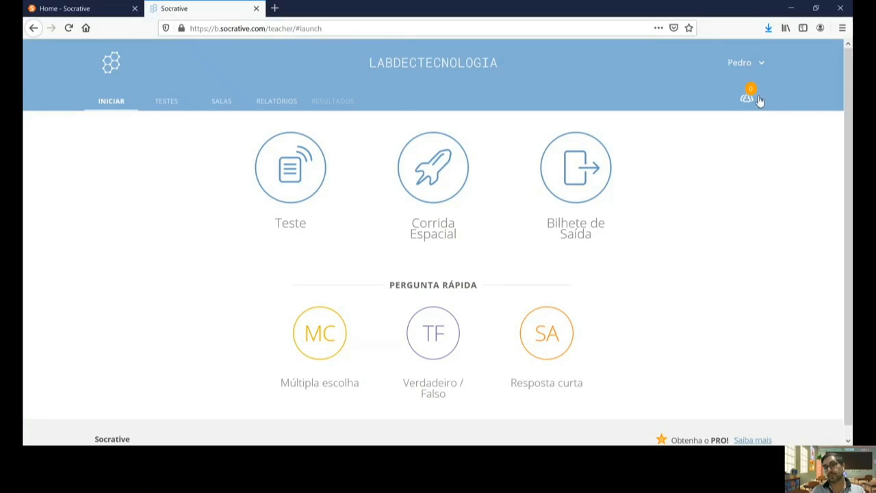
{"action": "left_click", "coordinate": [758, 100]}
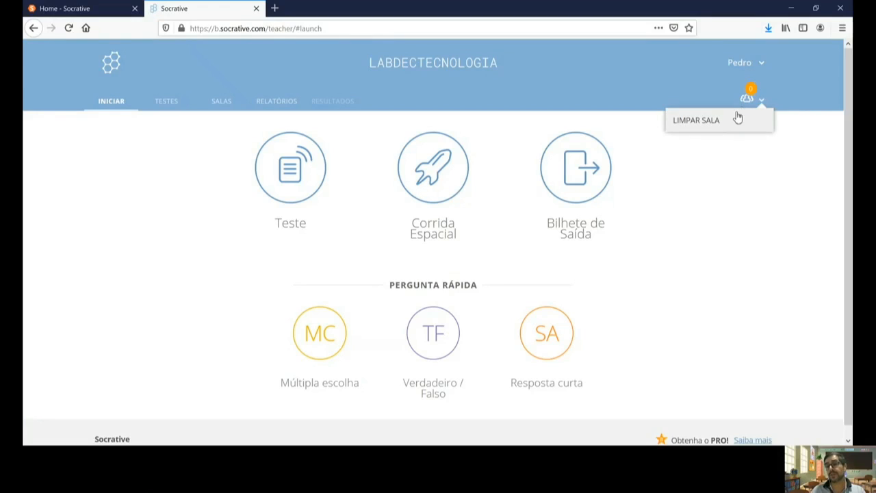
Step: Close the room dropdown and switch to the TESTES tab of saved quizzes
{"action": "left_click", "coordinate": [764, 103]}
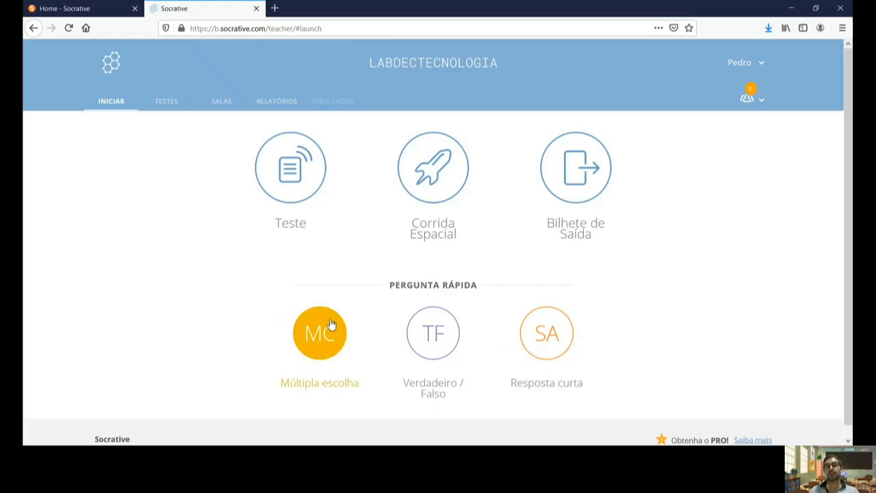
{"action": "left_click", "coordinate": [167, 101]}
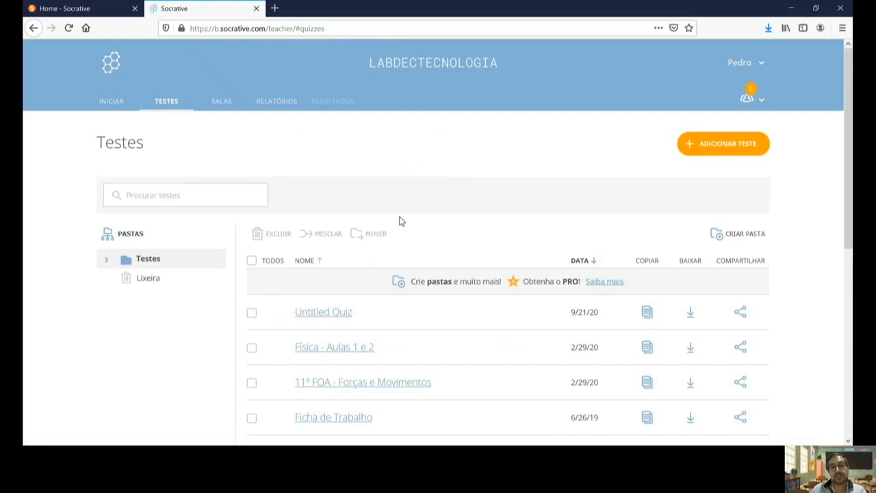
Step: Download the Untitled Quiz using its BAIXAR arrow in the quiz list
{"action": "scroll", "coordinate": [401, 221], "scroll_direction": "down", "scroll_amount": 5}
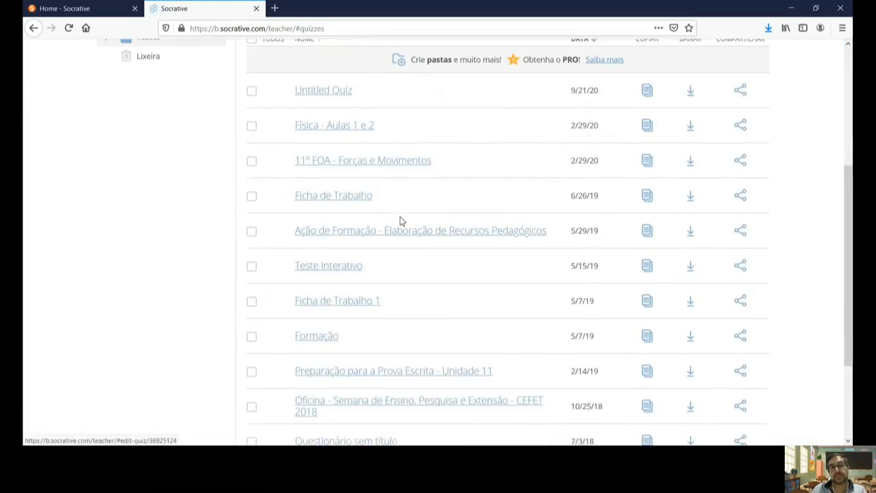
{"action": "scroll", "coordinate": [401, 221], "scroll_direction": "down", "scroll_amount": 1}
{"action": "scroll", "coordinate": [401, 221], "scroll_direction": "up", "scroll_amount": 5}
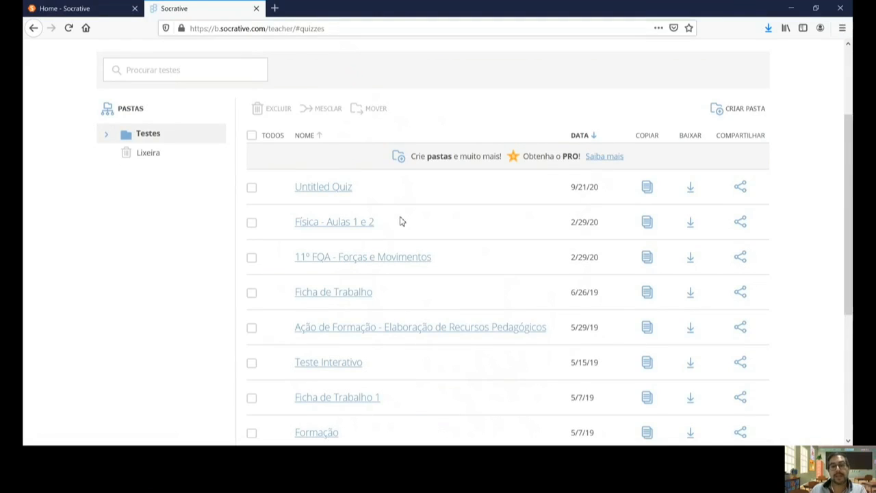
{"action": "scroll", "coordinate": [401, 221], "scroll_direction": "down", "scroll_amount": 2}
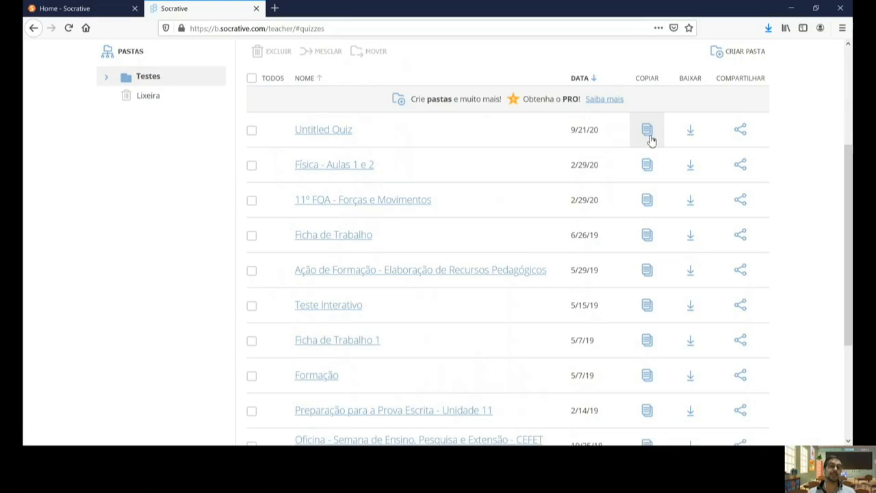
{"action": "left_click", "coordinate": [696, 139]}
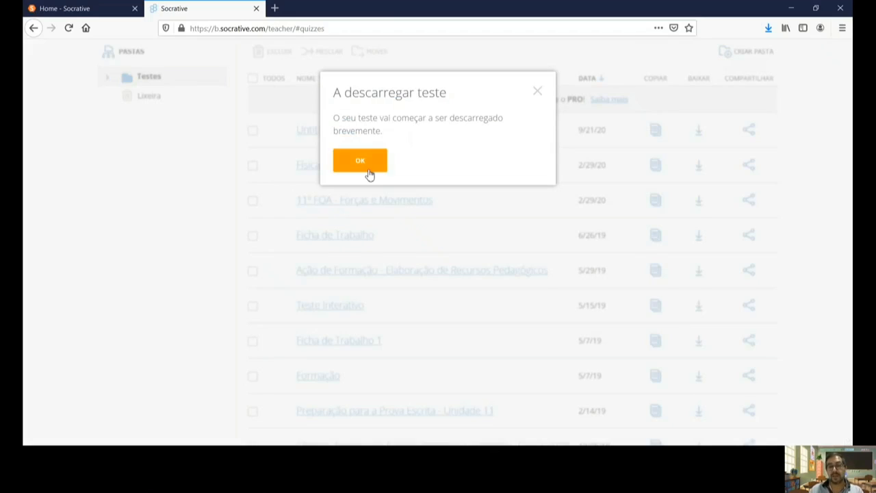
Step: Acknowledge 'A descarregar teste' and close Firefox's prompt for Quiz_Untitled Quiz.pdf
{"action": "left_click", "coordinate": [360, 162]}
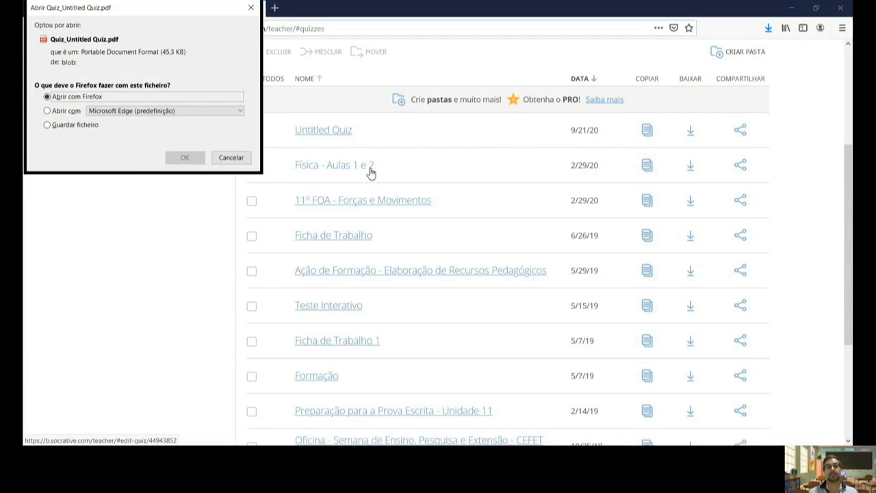
{"action": "left_click", "coordinate": [251, 9]}
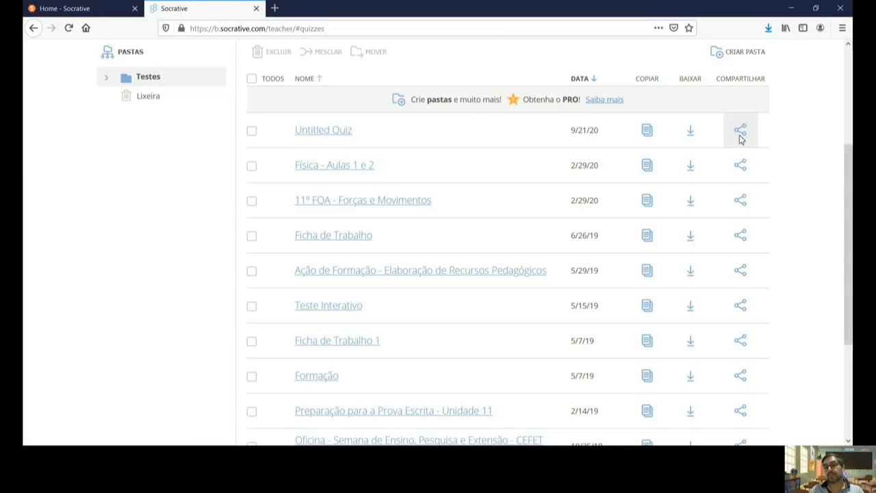
{"action": "left_click", "coordinate": [739, 133]}
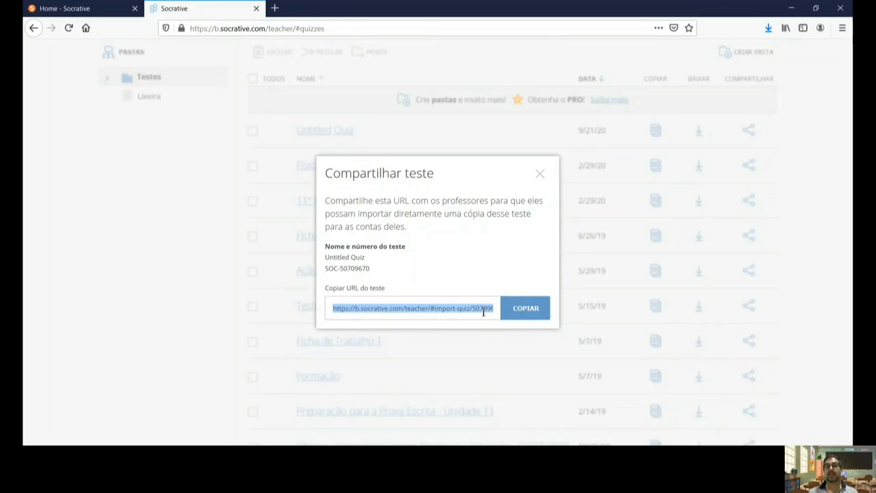
{"action": "left_click", "coordinate": [542, 175]}
{"action": "scroll", "coordinate": [546, 179], "scroll_direction": "up", "scroll_amount": 3}
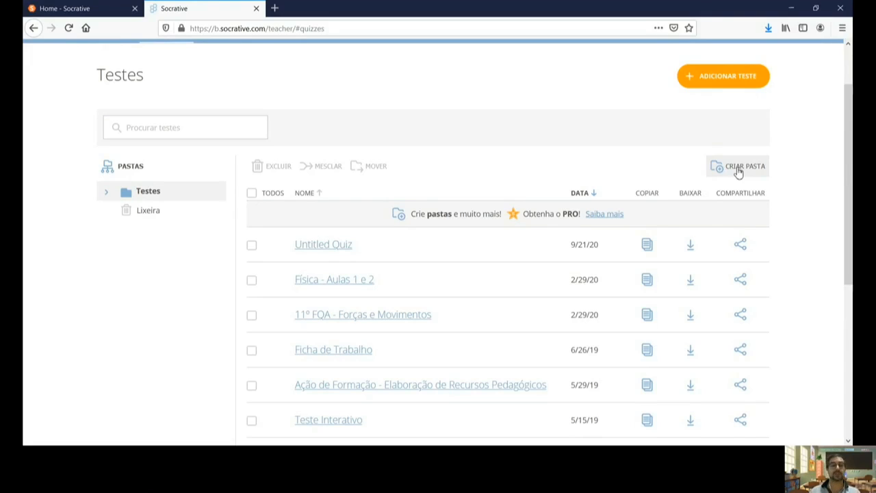
Step: Tick and untick the Untitled Quiz checkbox, then go to the SALAS tab
{"action": "left_click", "coordinate": [252, 246]}
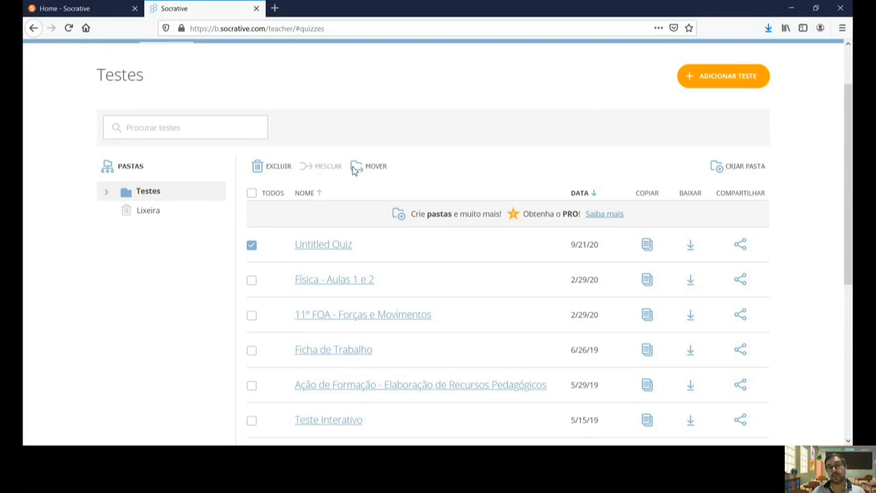
{"action": "left_click", "coordinate": [251, 245]}
{"action": "scroll", "coordinate": [727, 132], "scroll_direction": "up", "scroll_amount": 1}
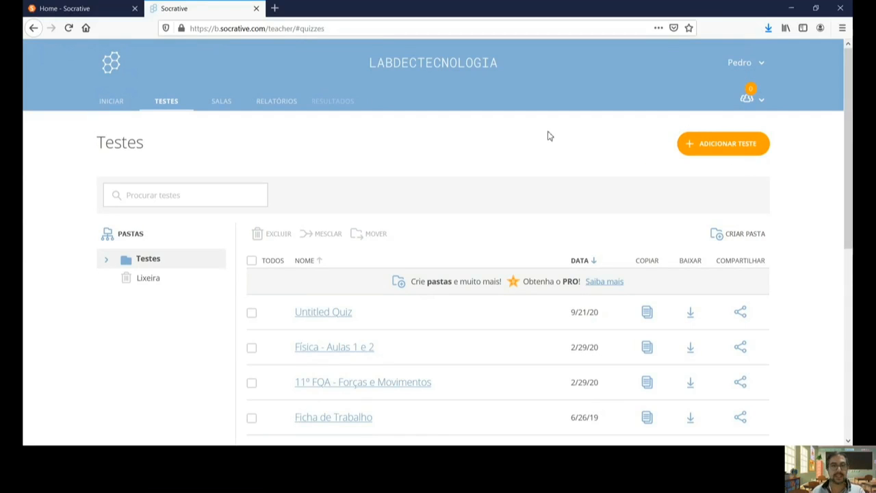
{"action": "left_click", "coordinate": [223, 103]}
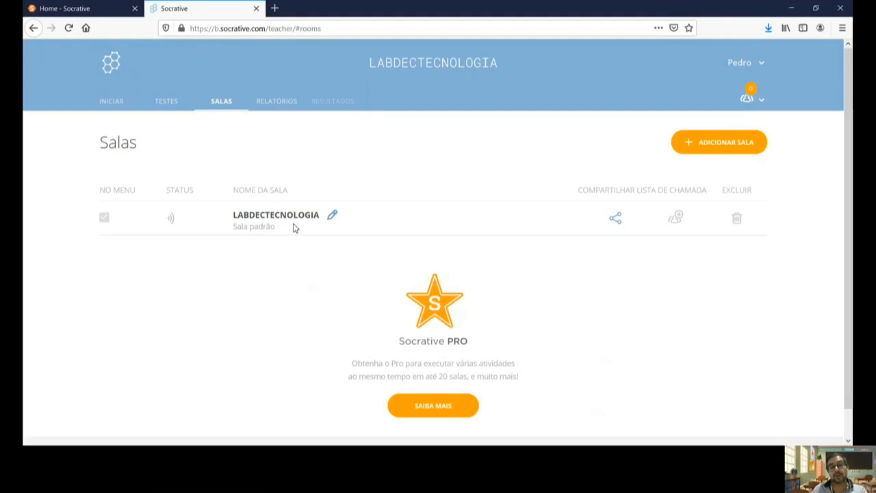
{"action": "left_click", "coordinate": [332, 217]}
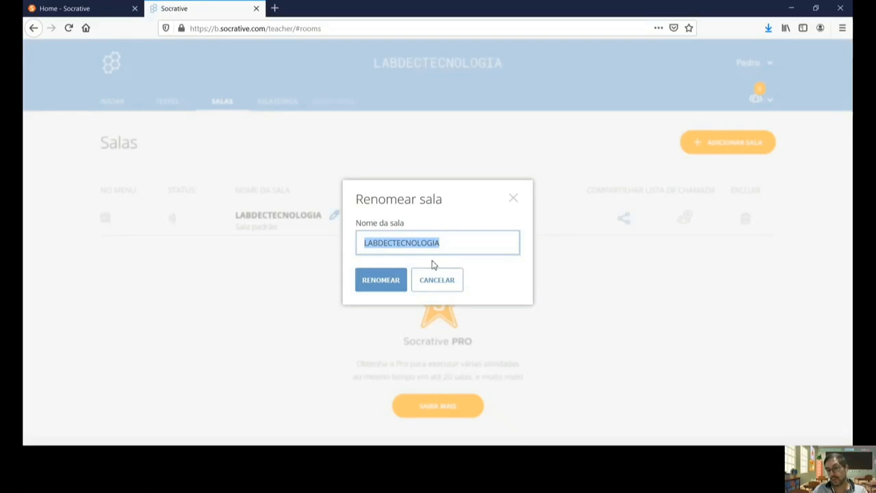
{"action": "left_click", "coordinate": [512, 200]}
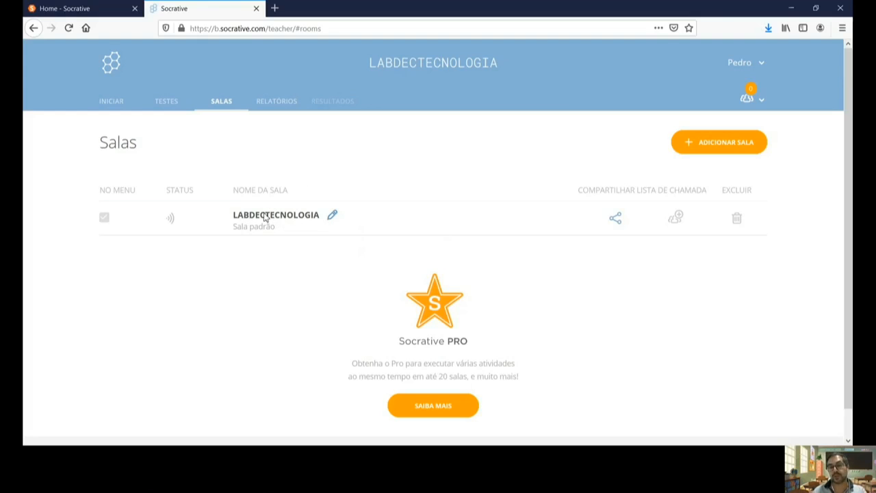
{"action": "left_click", "coordinate": [622, 230]}
{"action": "left_click", "coordinate": [626, 89]}
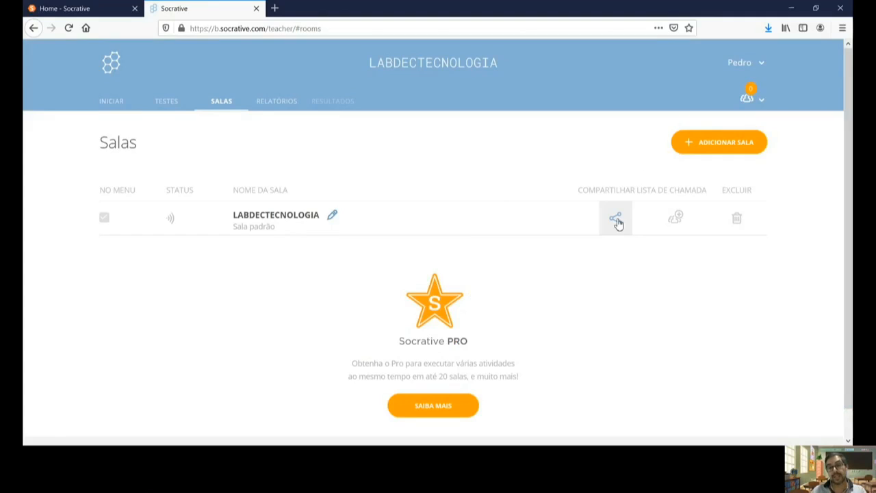
{"action": "left_click", "coordinate": [617, 223]}
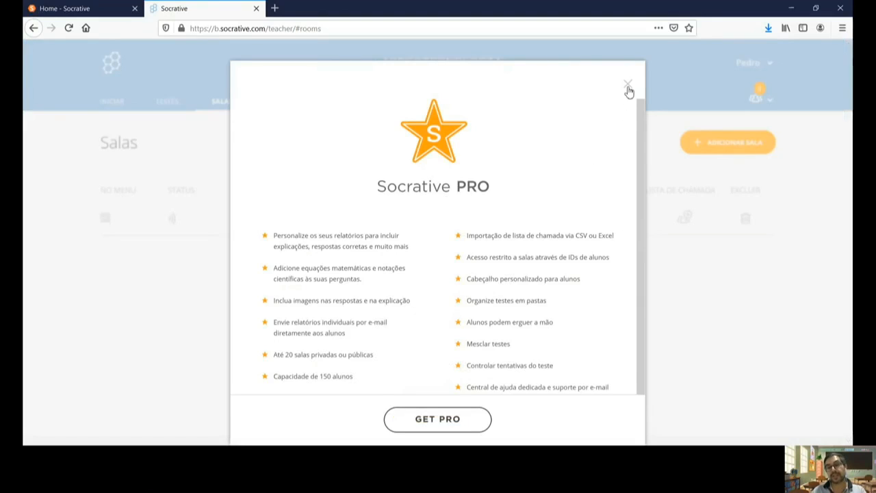
{"action": "left_click", "coordinate": [628, 86]}
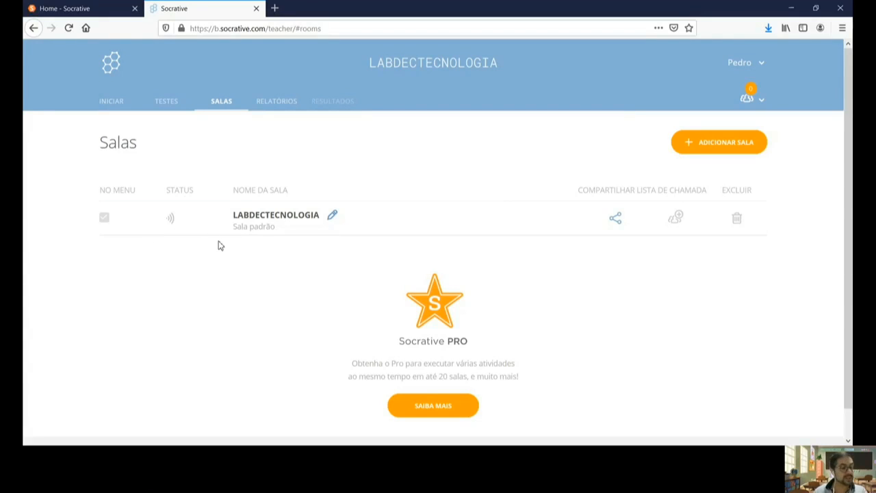
Step: Filter RELATÓRIOS to 'Ativo (26)' and open the Física - Aulas 1 e 2 results
{"action": "left_click", "coordinate": [274, 108]}
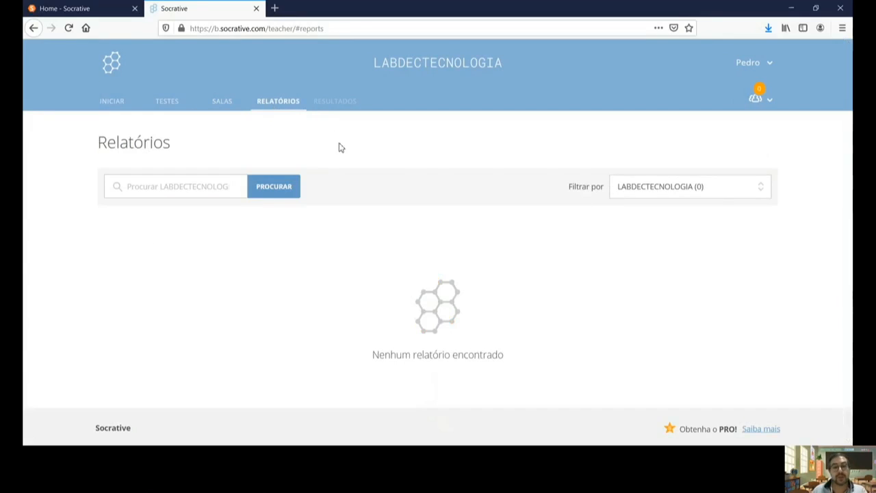
{"action": "left_click", "coordinate": [746, 194]}
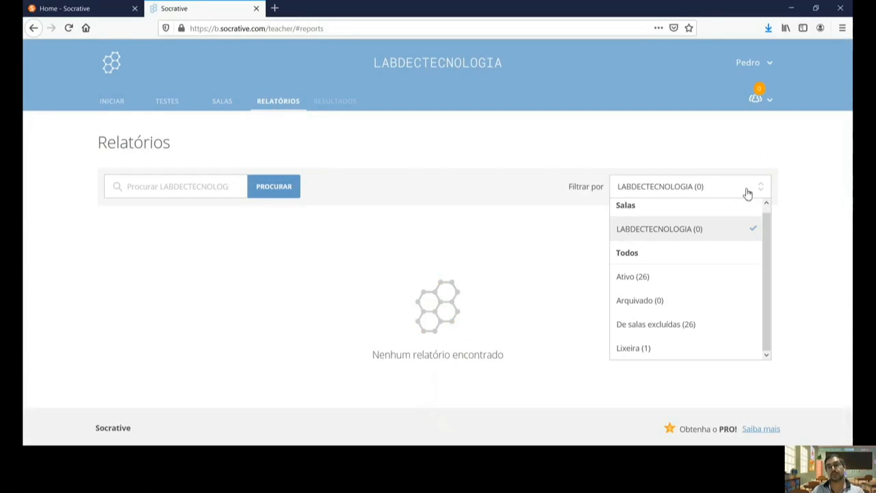
{"action": "left_click", "coordinate": [657, 276]}
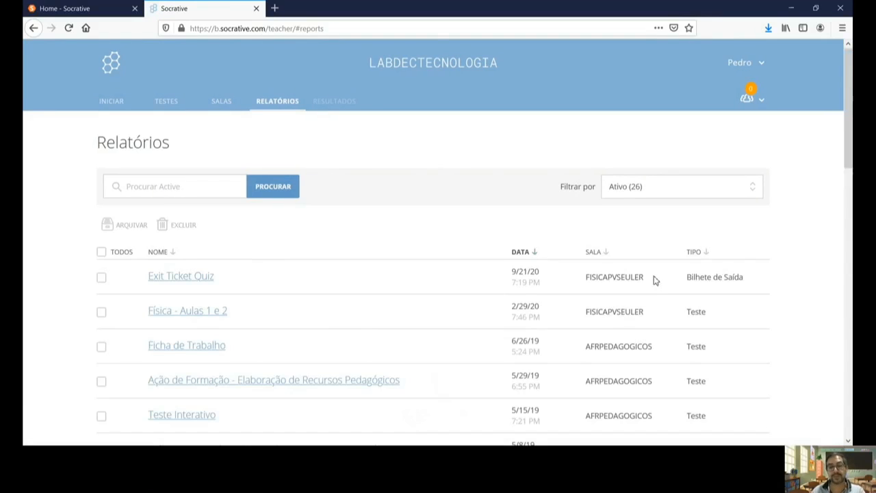
{"action": "scroll", "coordinate": [418, 247], "scroll_direction": "down", "scroll_amount": 2}
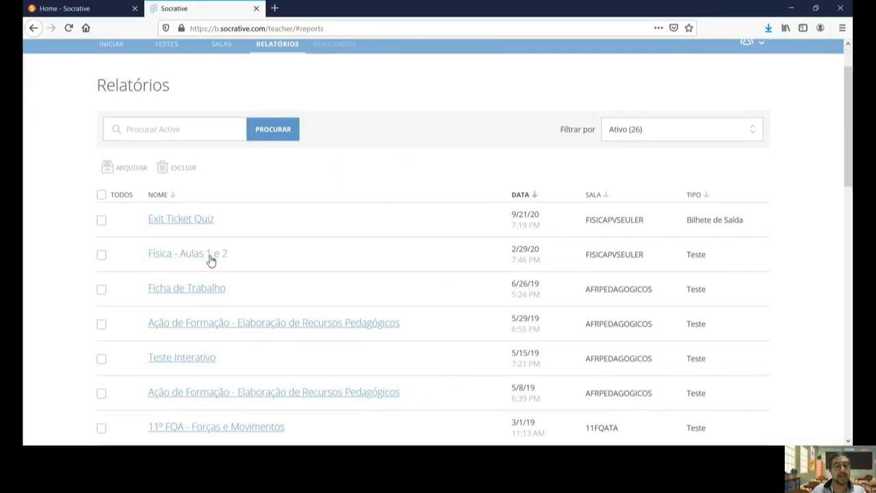
{"action": "left_click", "coordinate": [211, 257]}
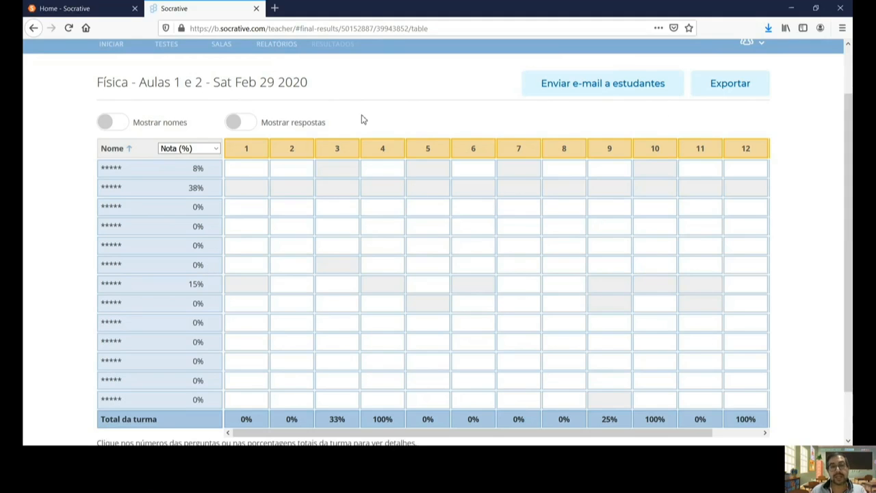
Step: Scroll up the Física - Aulas 1 e 2 results table showing scores of 8%, 38% and 15%
{"action": "scroll", "coordinate": [596, 230], "scroll_direction": "up", "scroll_amount": 2}
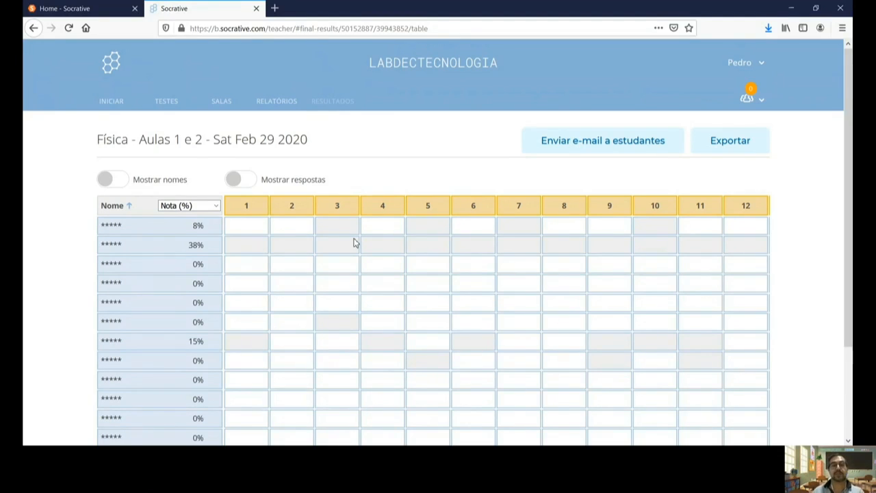
Step: Switch the score column through Progresso (%), Nota (%), Nota (#), ending on Progresso (%)
{"action": "left_click", "coordinate": [217, 205]}
{"action": "left_click", "coordinate": [209, 225]}
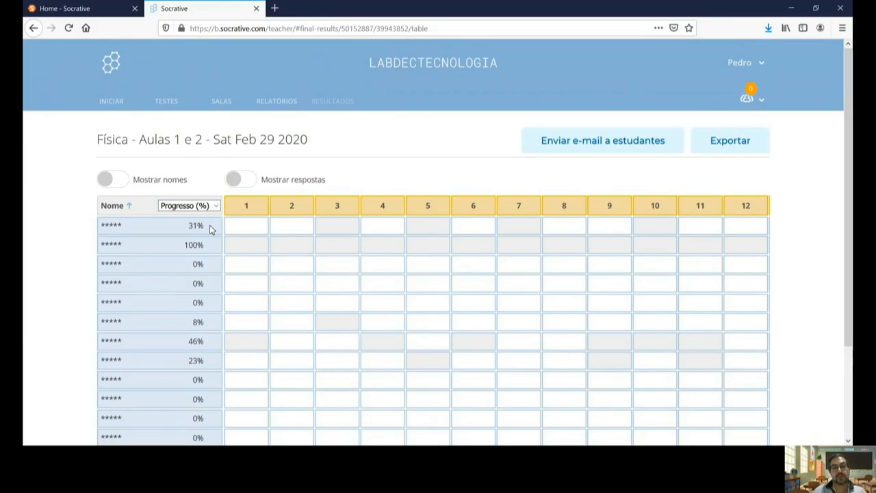
{"action": "scroll", "coordinate": [209, 206], "scroll_direction": "down", "scroll_amount": 2}
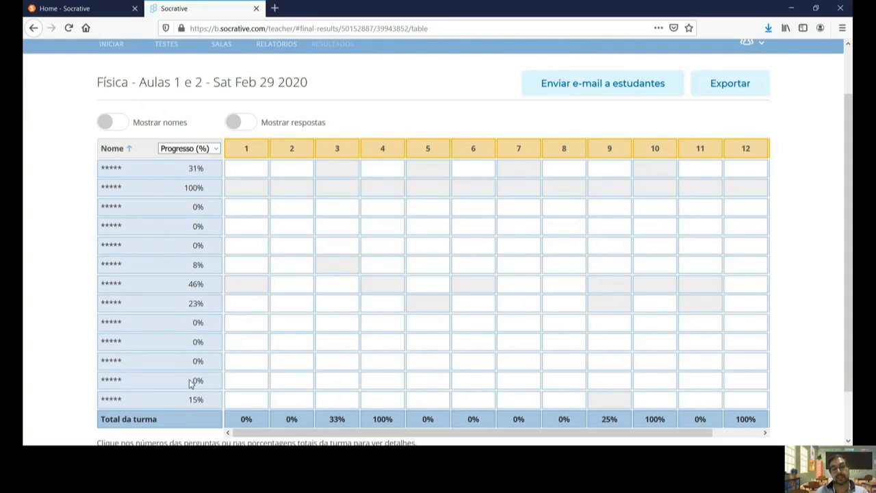
{"action": "left_click", "coordinate": [214, 152]}
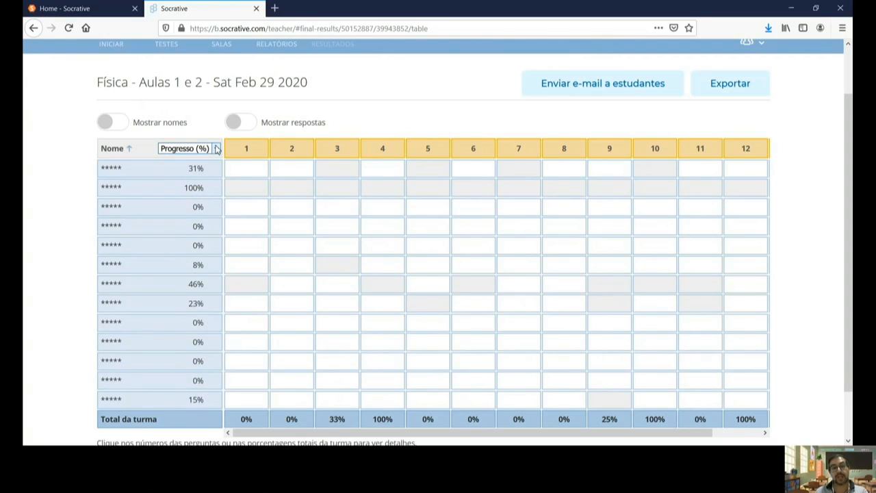
{"action": "left_click", "coordinate": [192, 178]}
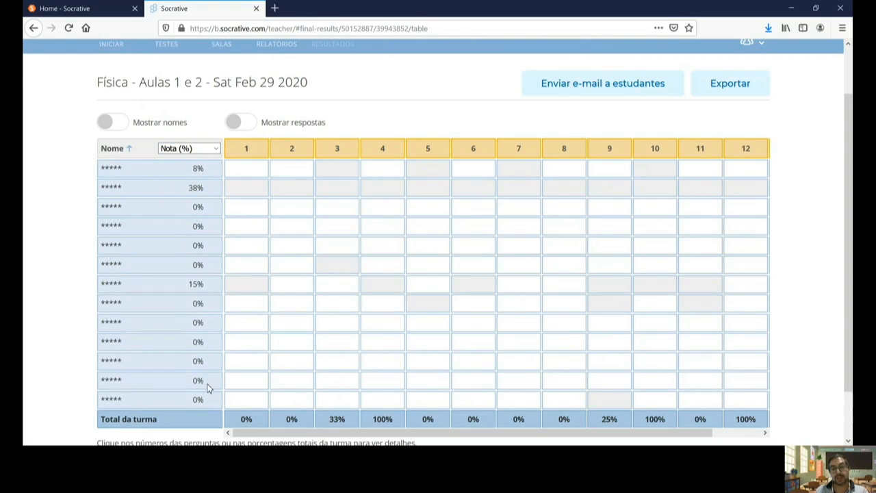
{"action": "left_click", "coordinate": [217, 149]}
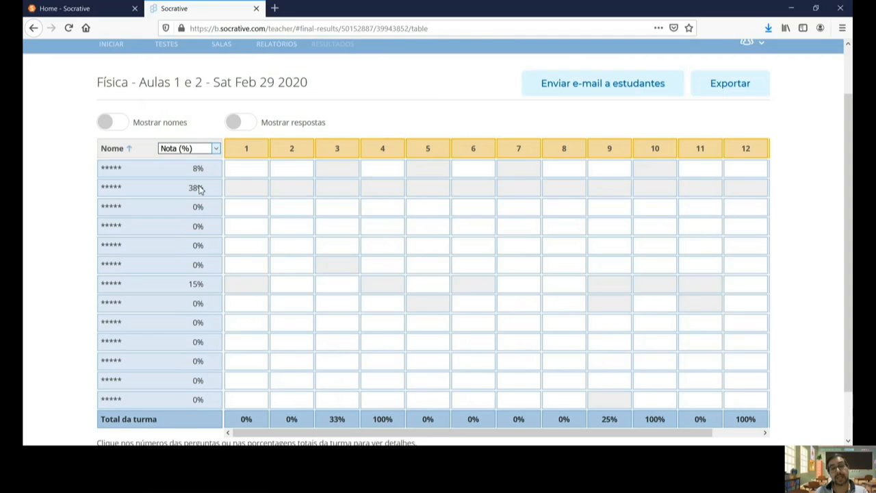
{"action": "left_click", "coordinate": [198, 187]}
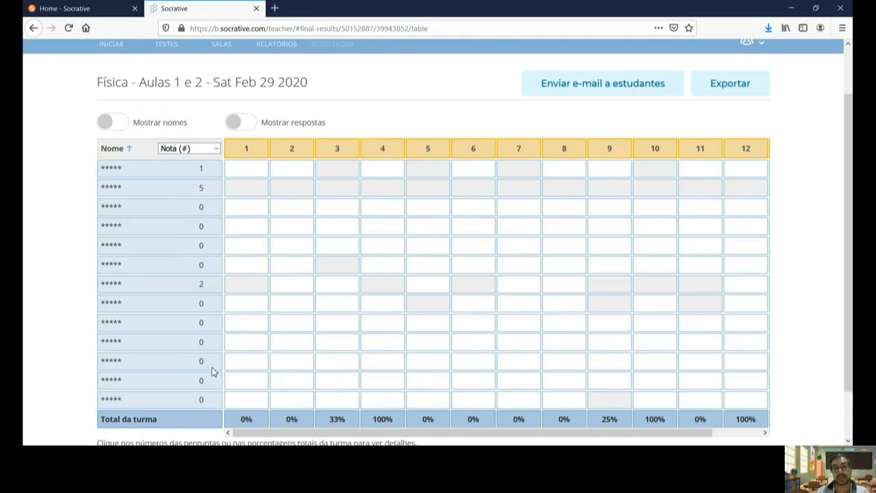
{"action": "left_click", "coordinate": [217, 149]}
{"action": "left_click", "coordinate": [211, 164]}
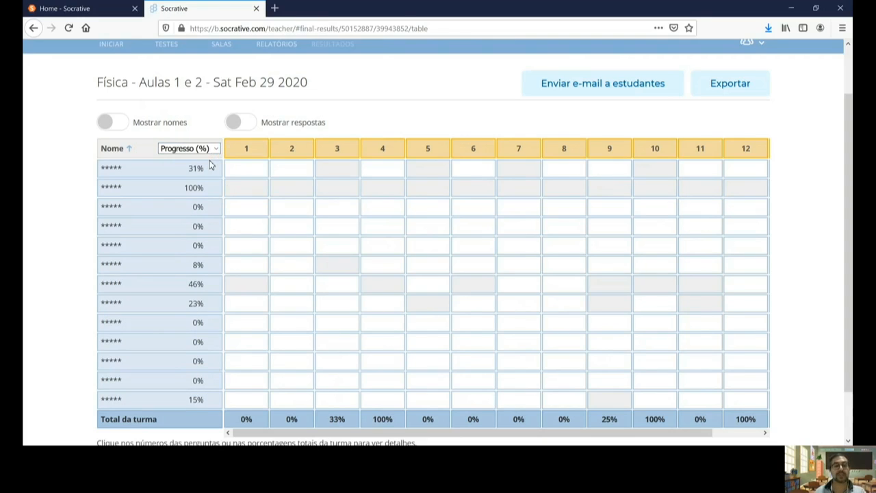
Step: Toggle Mostrar nomes on and off, then show and hide Mostrar respostas
{"action": "left_click", "coordinate": [113, 123]}
{"action": "left_click", "coordinate": [115, 129]}
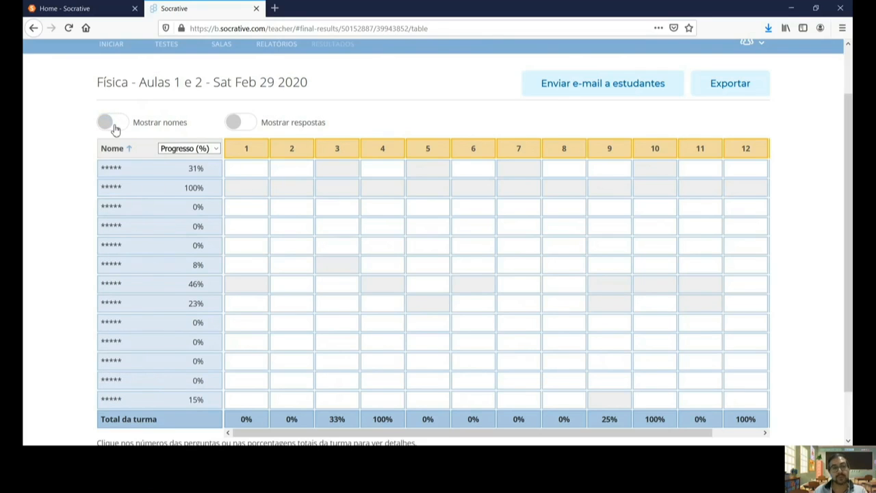
{"action": "left_click", "coordinate": [115, 128]}
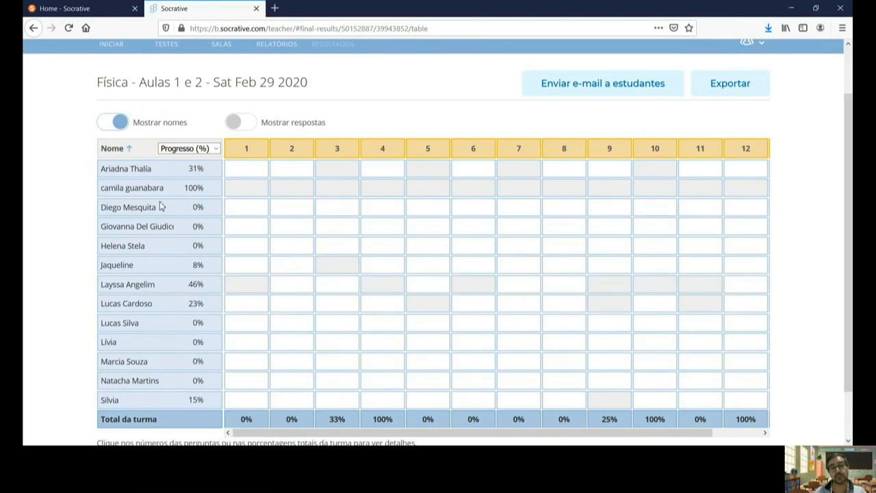
{"action": "left_click", "coordinate": [115, 129]}
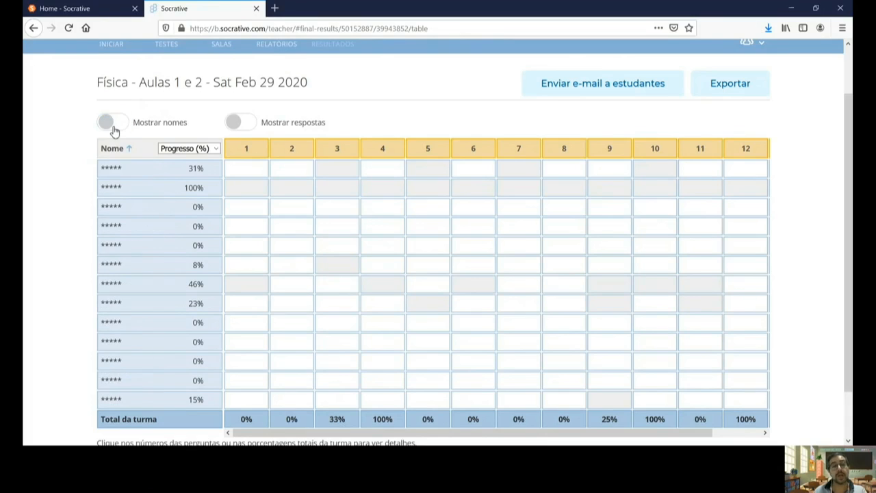
{"action": "left_click", "coordinate": [250, 130]}
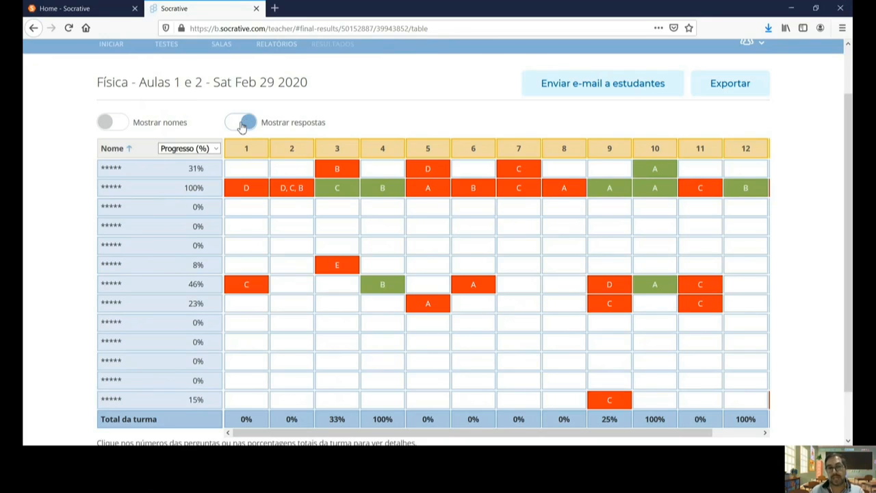
{"action": "left_click", "coordinate": [243, 123]}
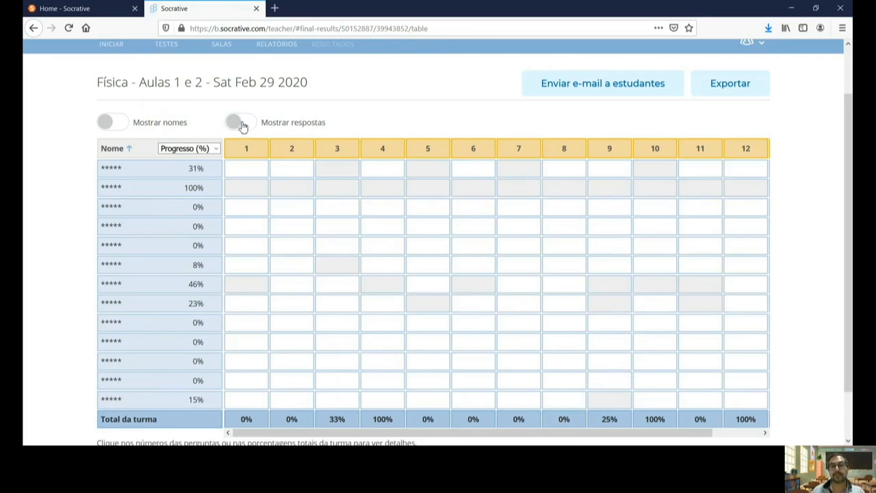
{"action": "scroll", "coordinate": [240, 124], "scroll_direction": "up", "scroll_amount": 2}
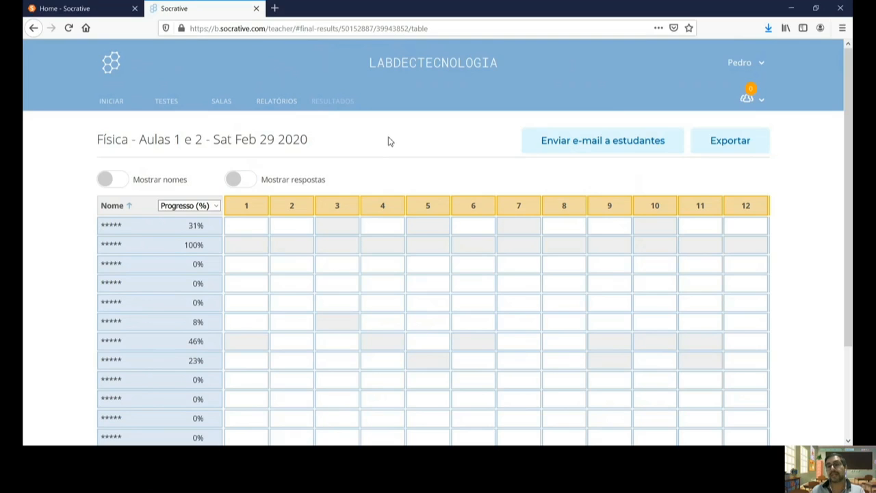
Step: Download the Excel results export, then download the 'PDF do resumo dos resultados' export
{"action": "left_click", "coordinate": [744, 149]}
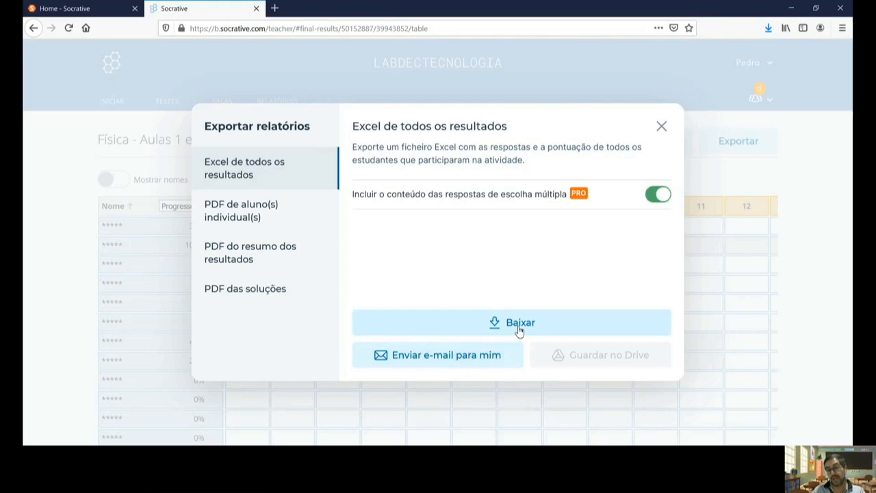
{"action": "left_click", "coordinate": [518, 329]}
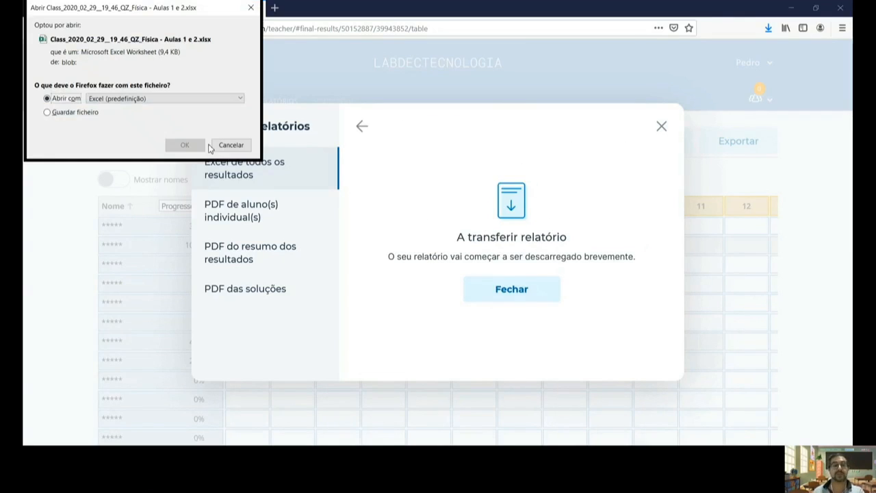
{"action": "left_click", "coordinate": [185, 147]}
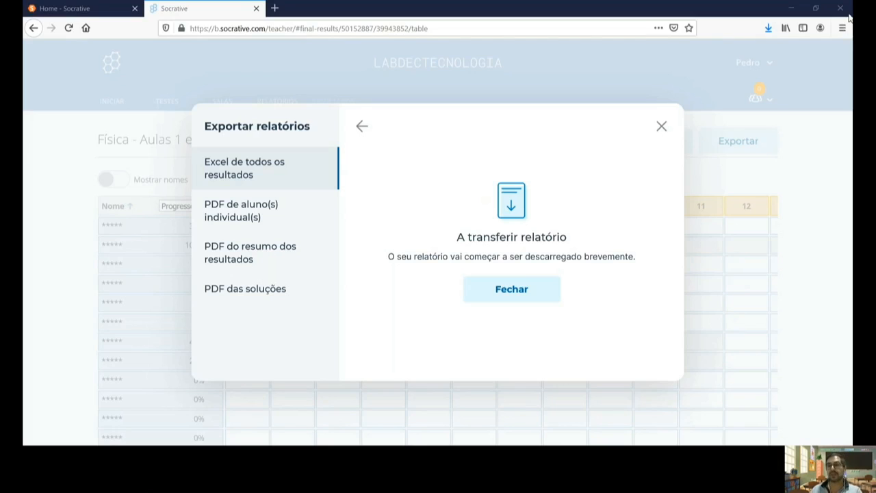
{"action": "left_click", "coordinate": [255, 254]}
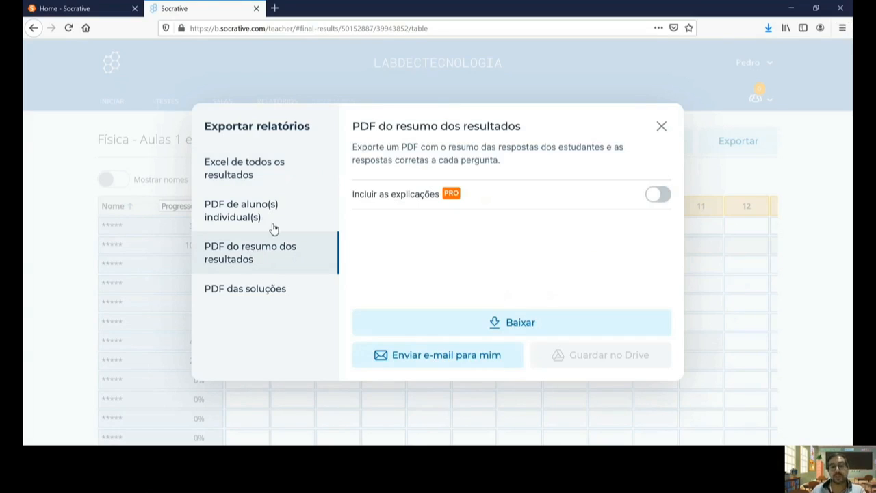
{"action": "left_click", "coordinate": [515, 323]}
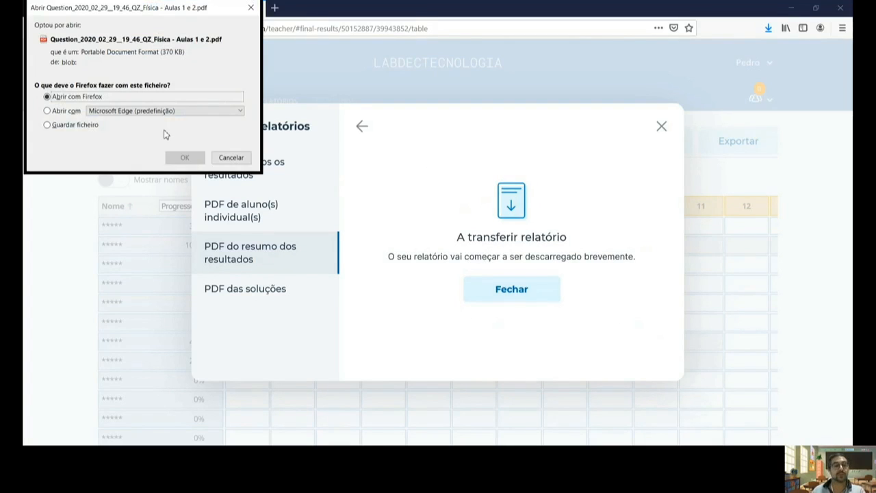
Step: Scroll through the 4-page Física - Aulas 1 e 2 results PDF in Firefox, then close it
{"action": "left_click", "coordinate": [181, 157]}
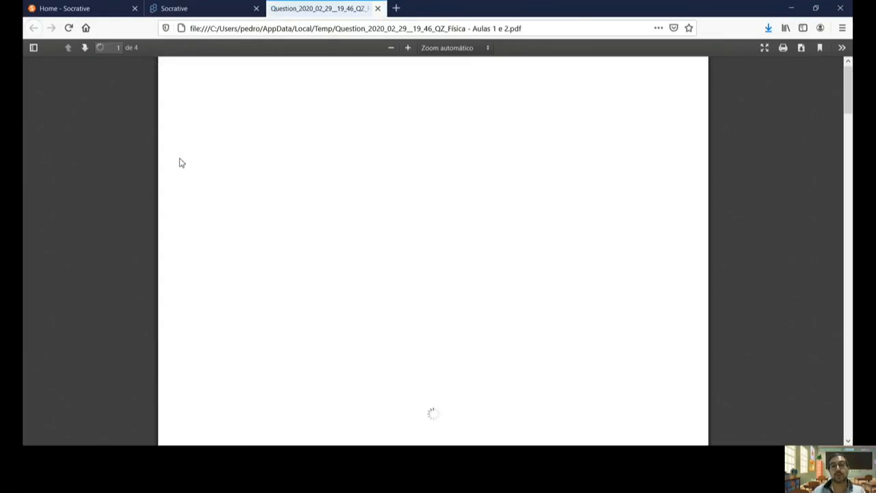
{"action": "scroll", "coordinate": [205, 201], "scroll_direction": "down", "scroll_amount": 1}
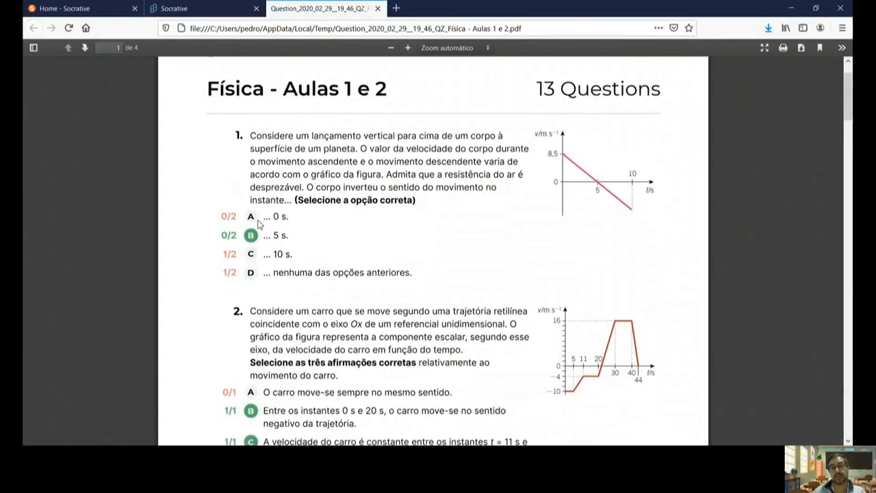
{"action": "scroll", "coordinate": [259, 225], "scroll_direction": "down", "scroll_amount": 7}
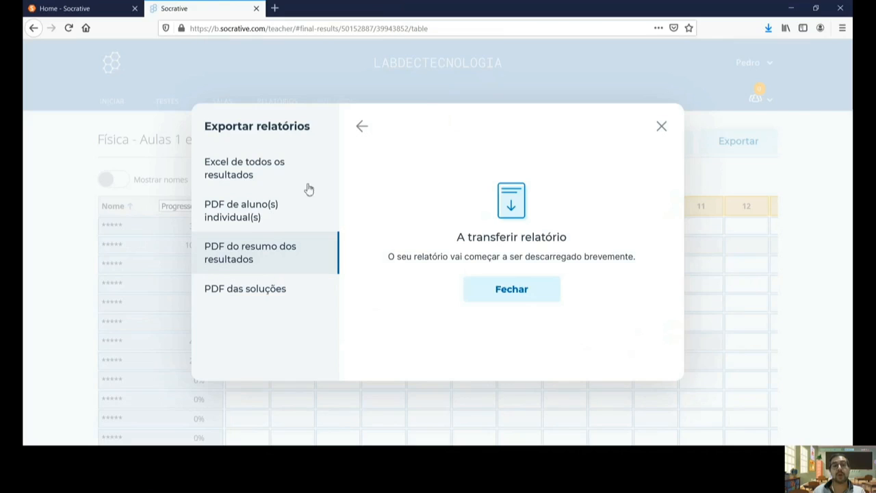
{"action": "left_click", "coordinate": [377, 9]}
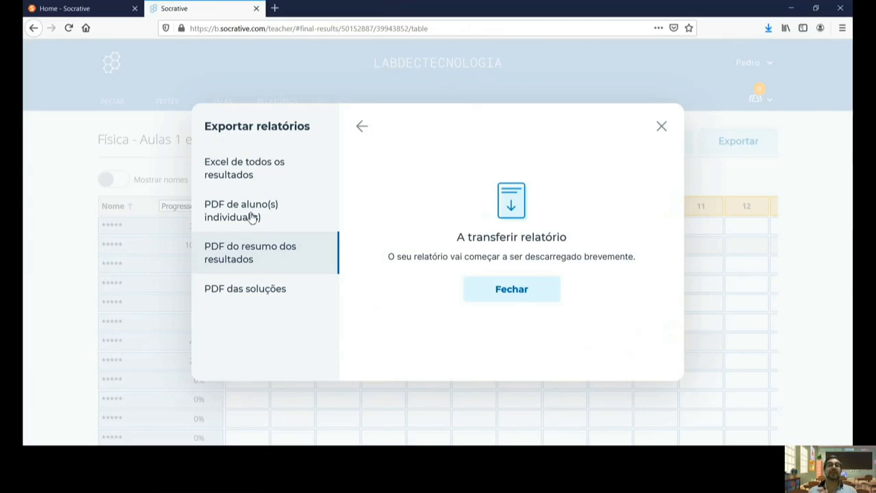
Step: Close Exportar relatórios, dismiss the PRO popup from Enviar e-mail a estudantes, then open RELATÓRIOS
{"action": "left_click", "coordinate": [662, 127]}
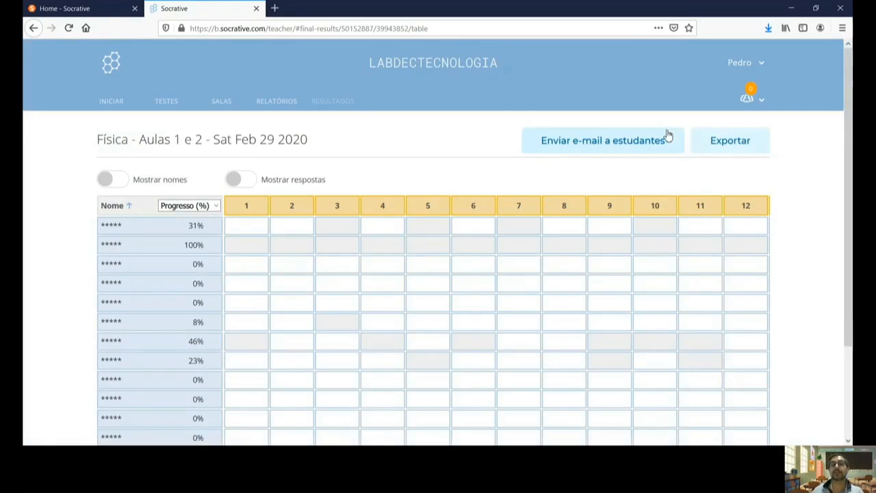
{"action": "left_click", "coordinate": [603, 147]}
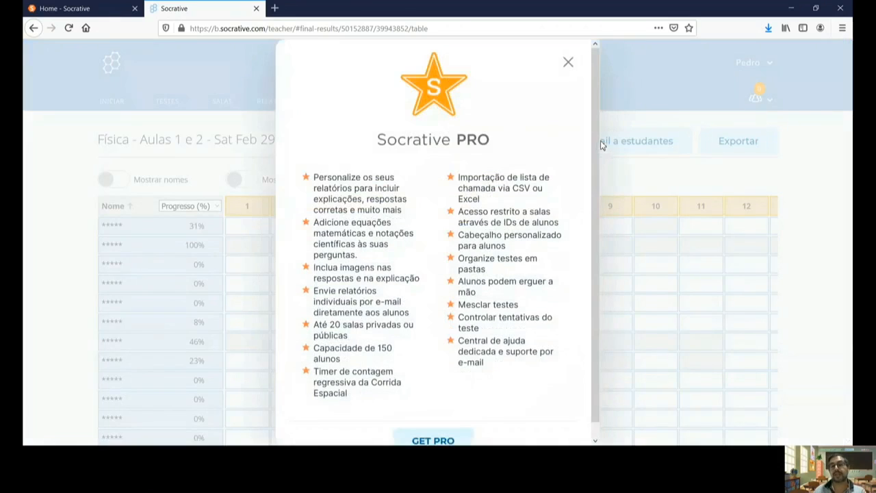
{"action": "scroll", "coordinate": [405, 217], "scroll_direction": "down", "scroll_amount": 1}
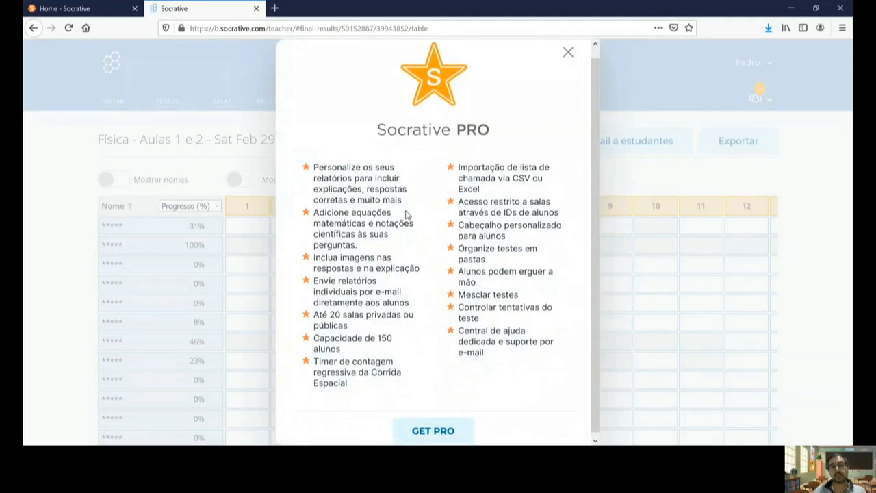
{"action": "scroll", "coordinate": [407, 215], "scroll_direction": "up", "scroll_amount": 1}
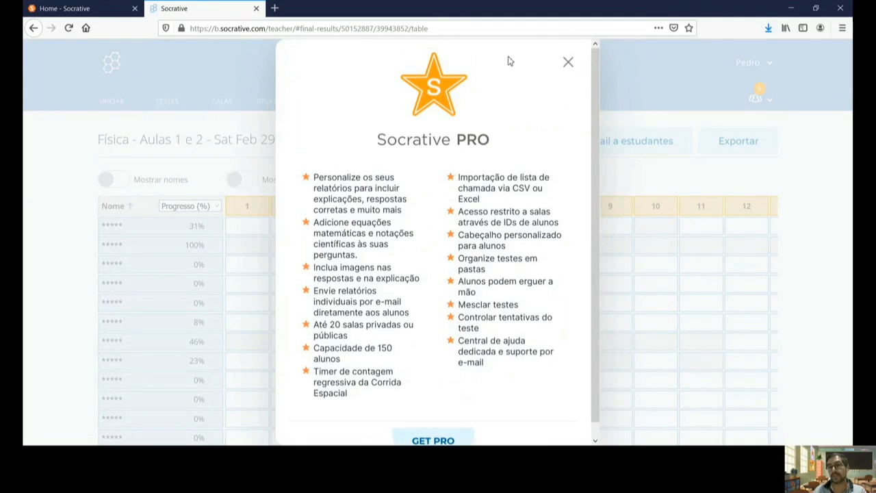
{"action": "left_click", "coordinate": [568, 65]}
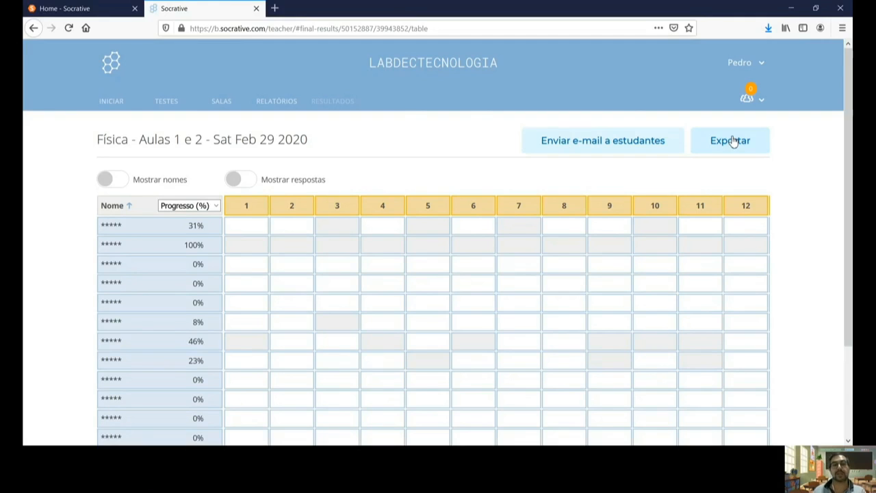
{"action": "left_click", "coordinate": [270, 112]}
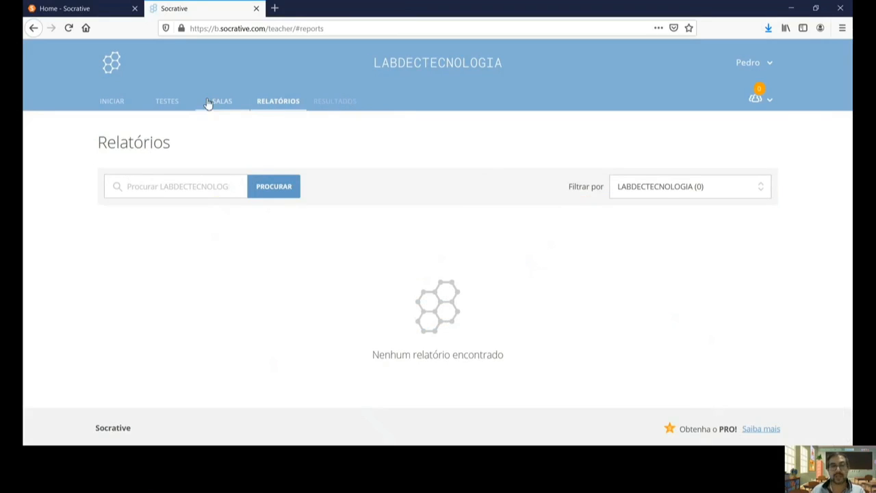
Step: From the TESTES list, use ADICIONAR TESTE > Criar novo to open an Untitled Quiz
{"action": "left_click", "coordinate": [167, 102]}
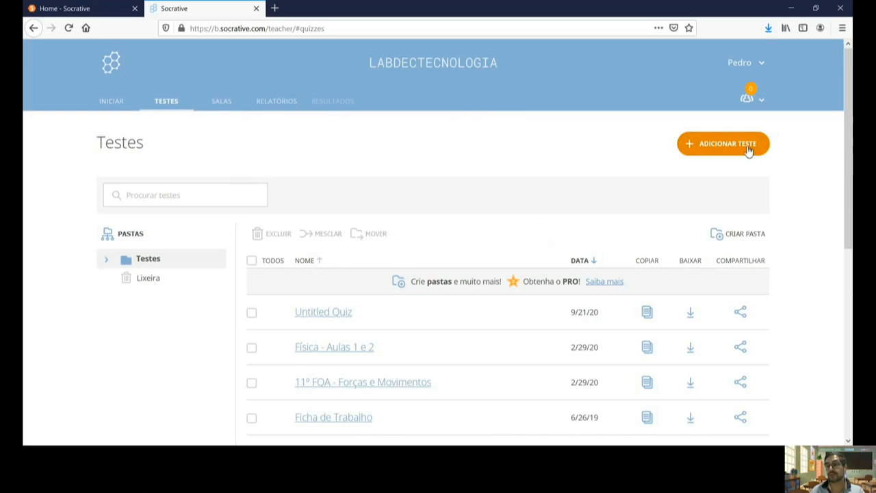
{"action": "left_click", "coordinate": [727, 149]}
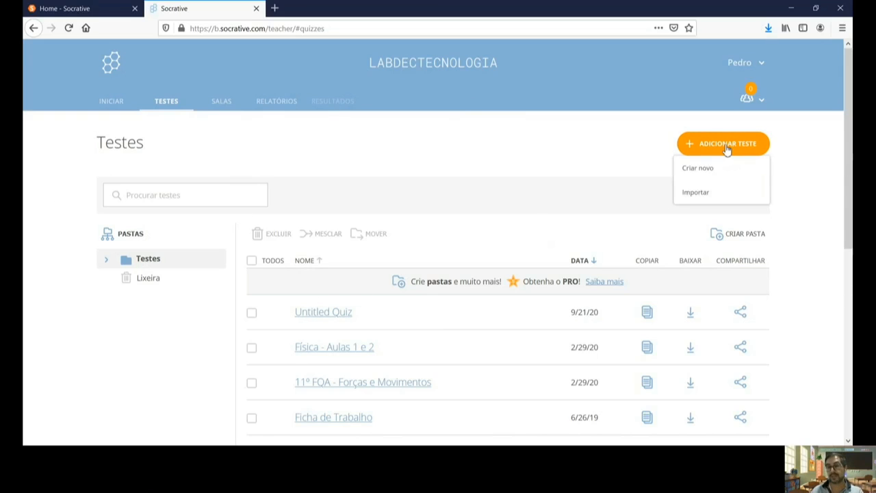
{"action": "left_click", "coordinate": [711, 170]}
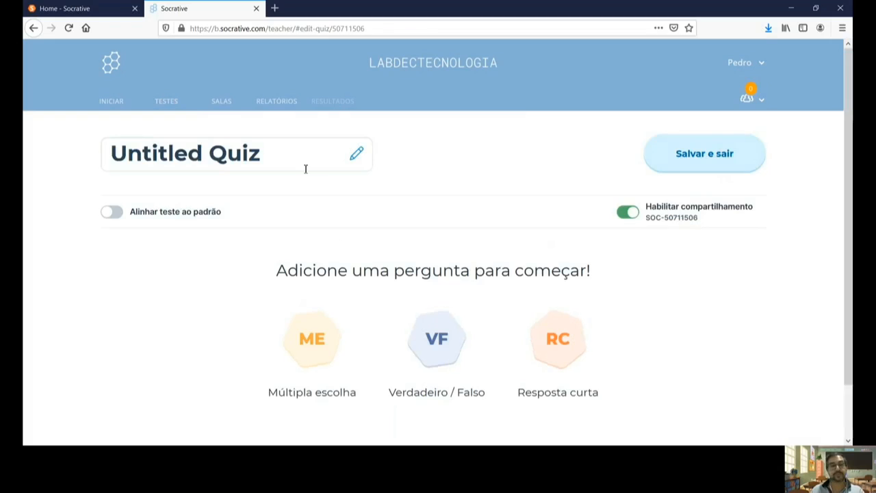
Step: Title the quiz 'Teste 1' and switch on Alinhar teste ao padrão
{"action": "left_click", "coordinate": [261, 152]}
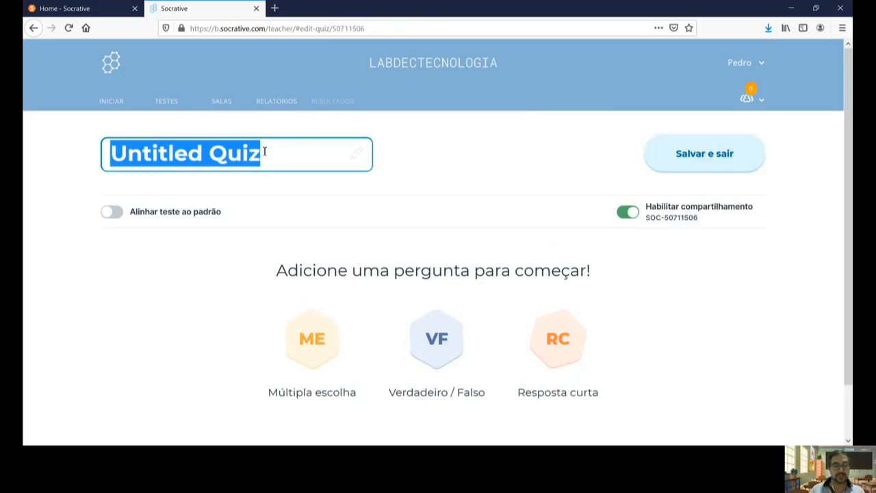
{"action": "type", "text": "Teste 1"}
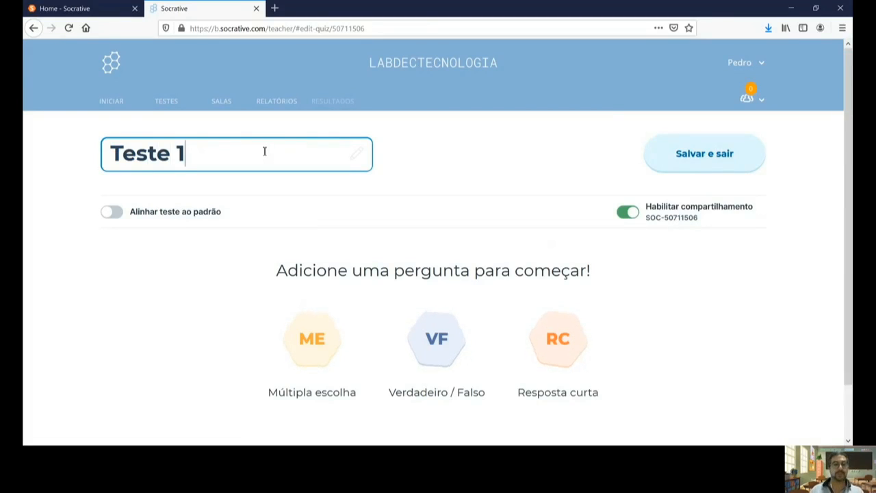
{"action": "left_click", "coordinate": [119, 217]}
{"action": "scroll", "coordinate": [230, 244], "scroll_direction": "down", "scroll_amount": 2}
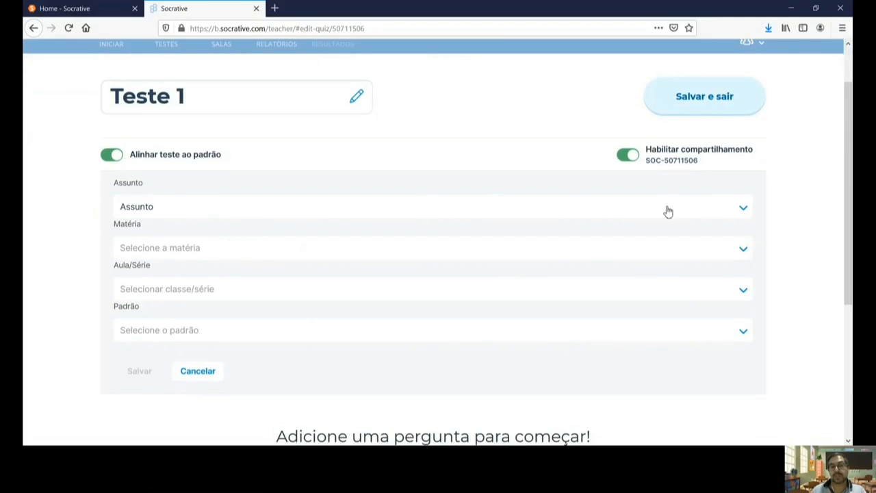
Step: Choose standard Math / Integrated / 2nd Grade / 2.OA.A.1 for the quiz
{"action": "left_click", "coordinate": [744, 209]}
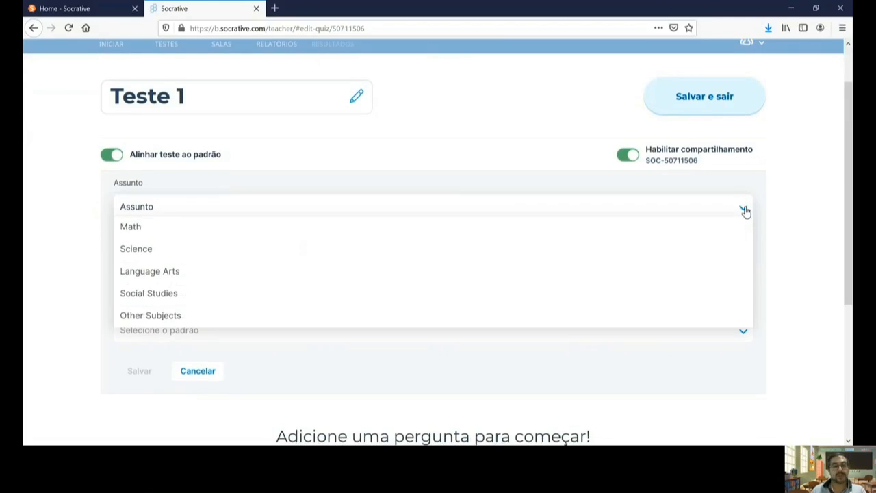
{"action": "left_click", "coordinate": [135, 228]}
{"action": "left_click", "coordinate": [744, 250]}
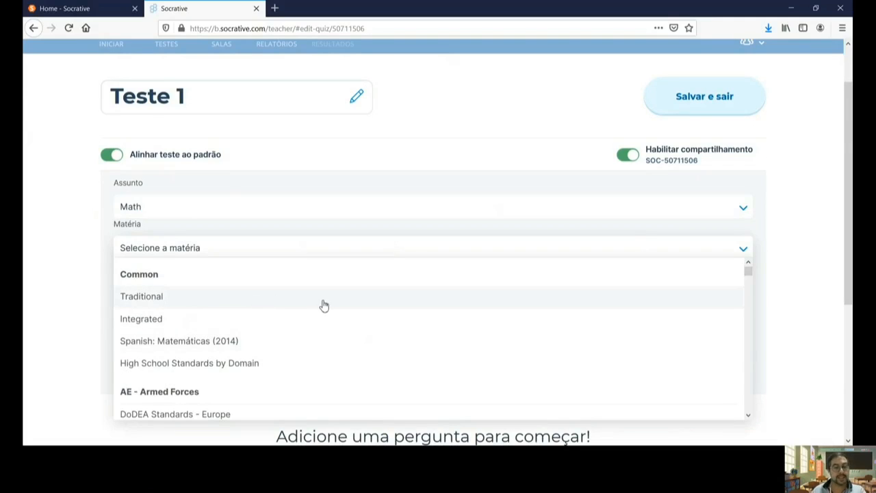
{"action": "scroll", "coordinate": [323, 303], "scroll_direction": "down", "scroll_amount": 5}
{"action": "scroll", "coordinate": [325, 306], "scroll_direction": "up", "scroll_amount": 5}
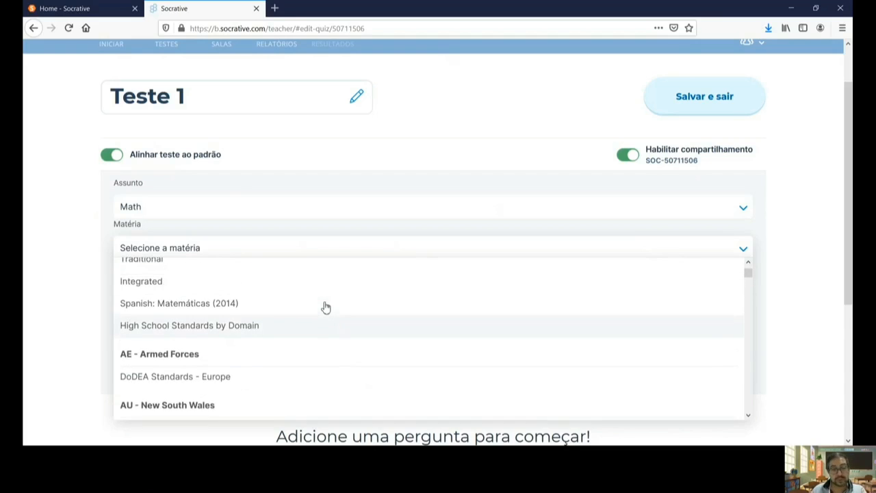
{"action": "left_click", "coordinate": [148, 320]}
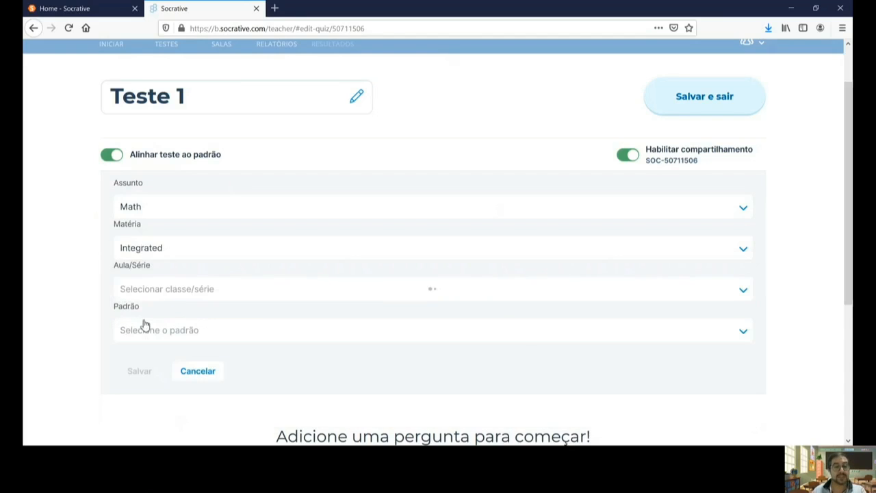
{"action": "left_click", "coordinate": [744, 289]}
{"action": "left_click", "coordinate": [157, 332]}
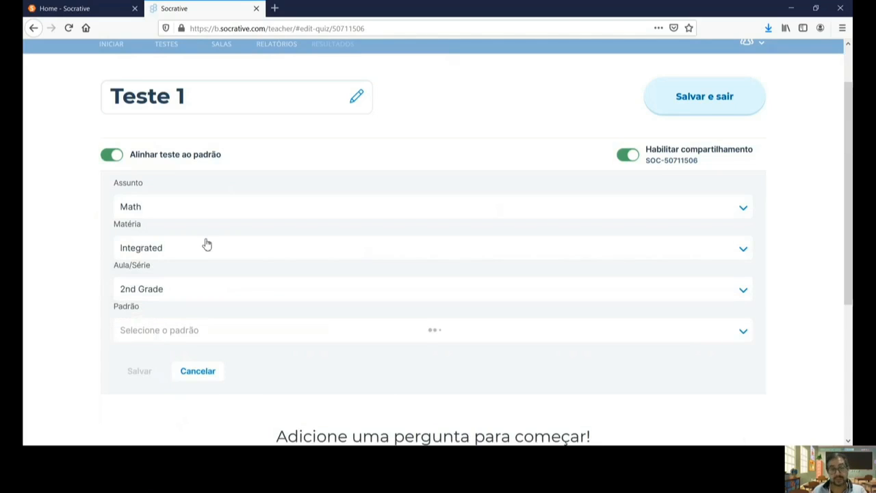
{"action": "left_click", "coordinate": [741, 332]}
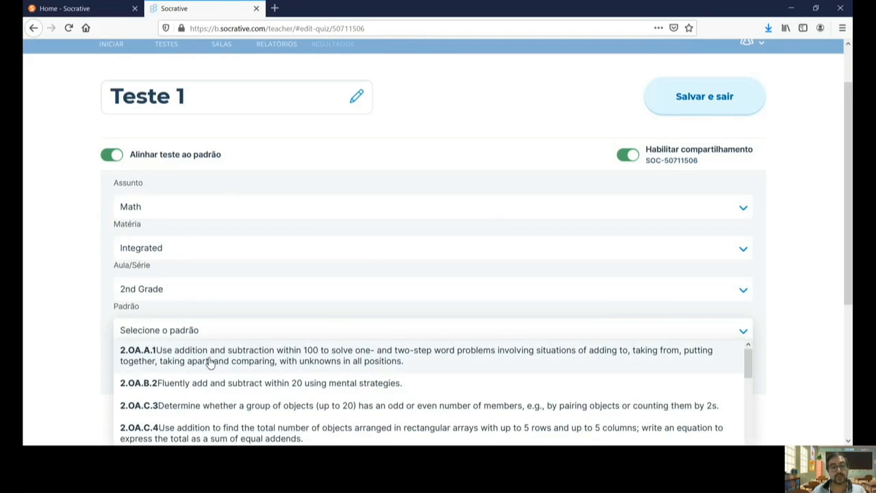
{"action": "left_click", "coordinate": [210, 363]}
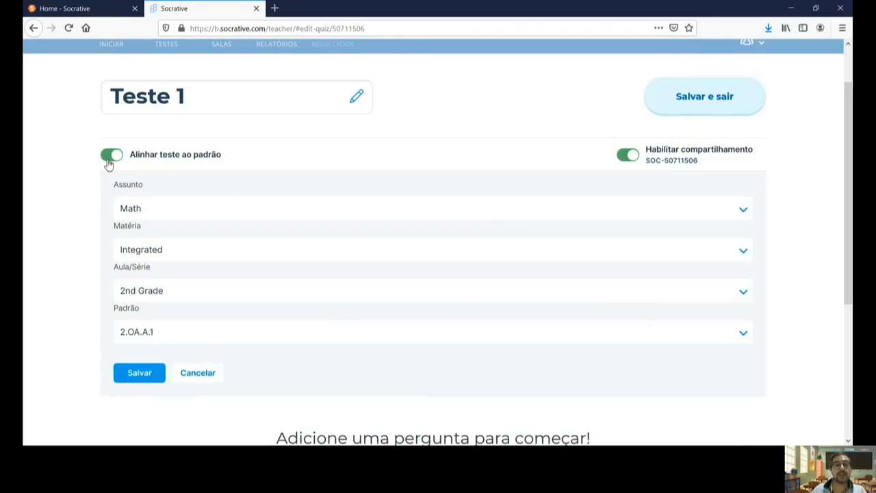
Step: Turn standards alignment back off and toggle quiz sharing off, then on again
{"action": "left_click", "coordinate": [109, 164]}
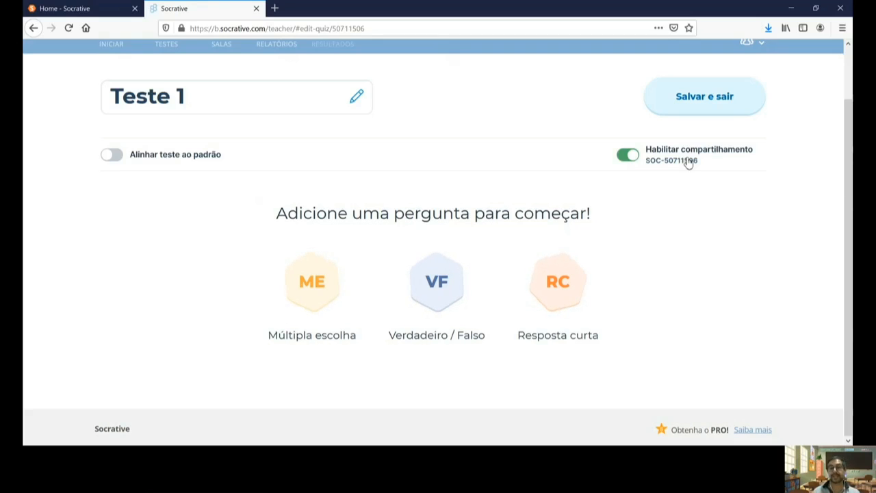
{"action": "left_click", "coordinate": [629, 158]}
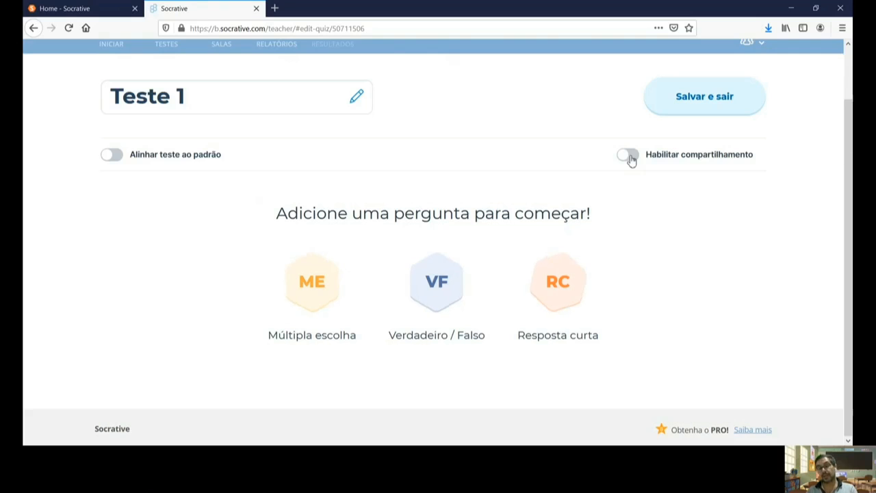
{"action": "left_click", "coordinate": [630, 156]}
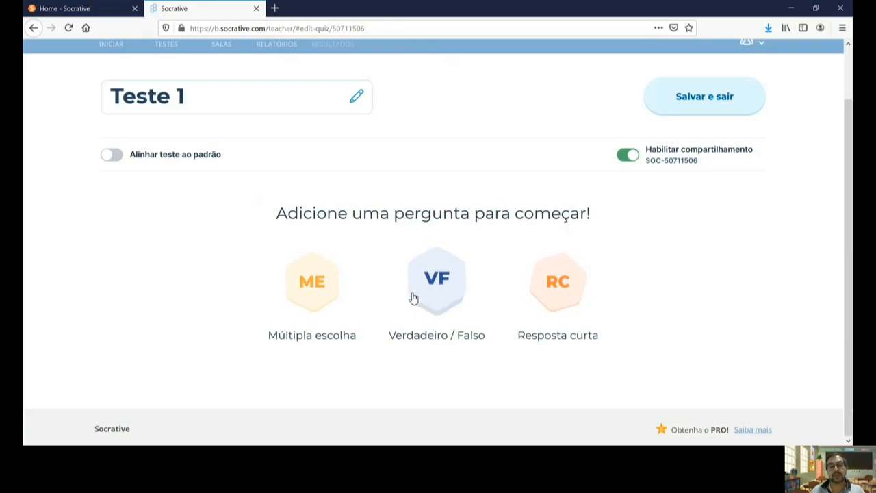
Step: Add true/false question 'O sistema solar é constituído apenas por planetas.' answered Falso
{"action": "left_click", "coordinate": [452, 284]}
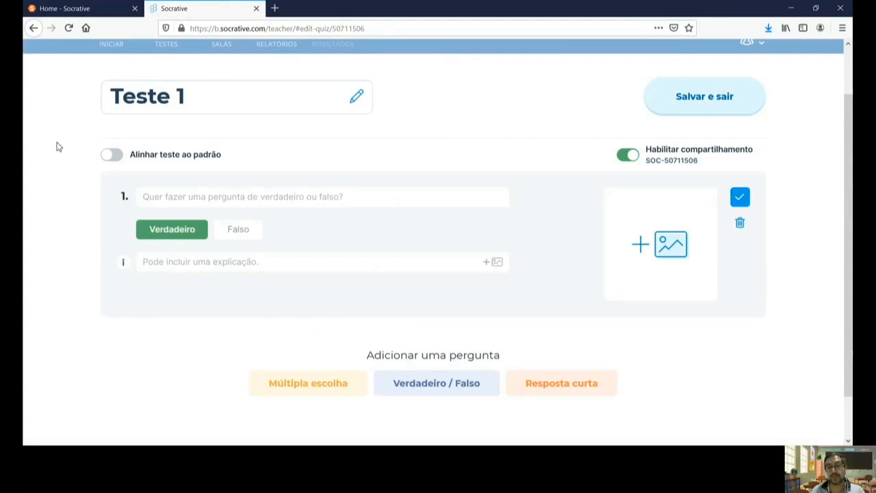
{"action": "left_click", "coordinate": [206, 195]}
{"action": "scroll", "coordinate": [292, 210], "scroll_direction": "down", "scroll_amount": 2}
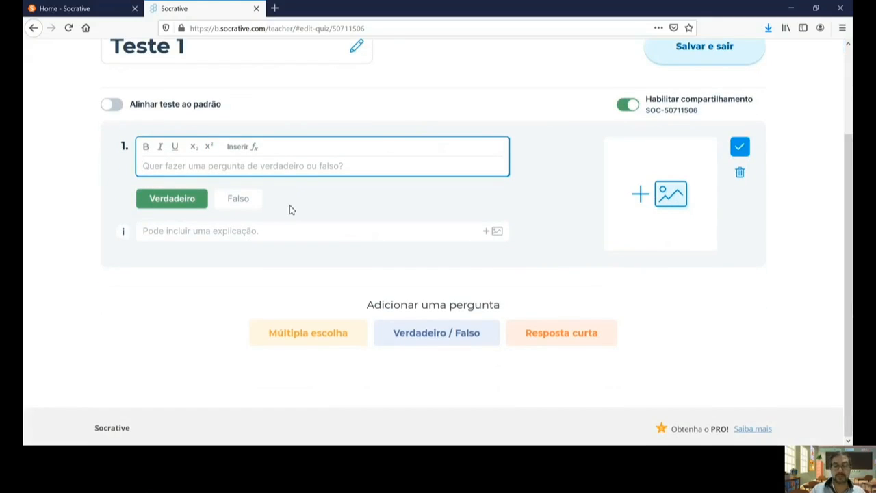
{"action": "type", "text": "O"}
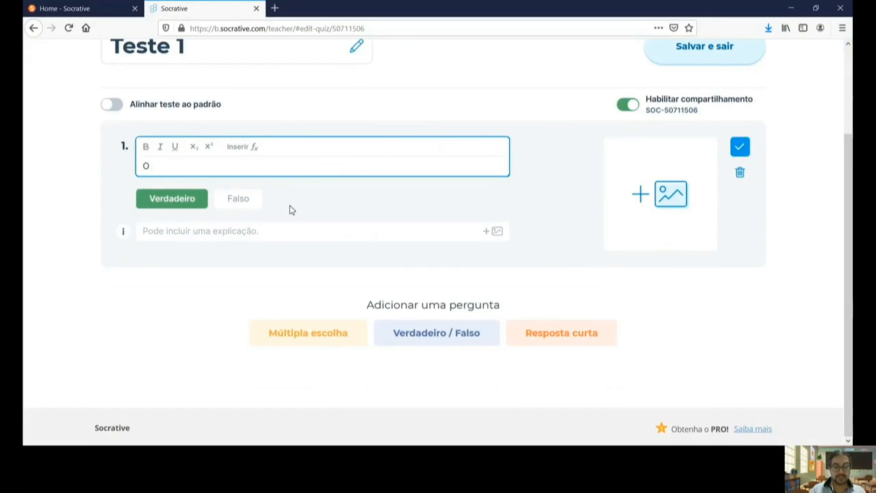
{"action": "type", "text": " sistema solar é constituído a"}
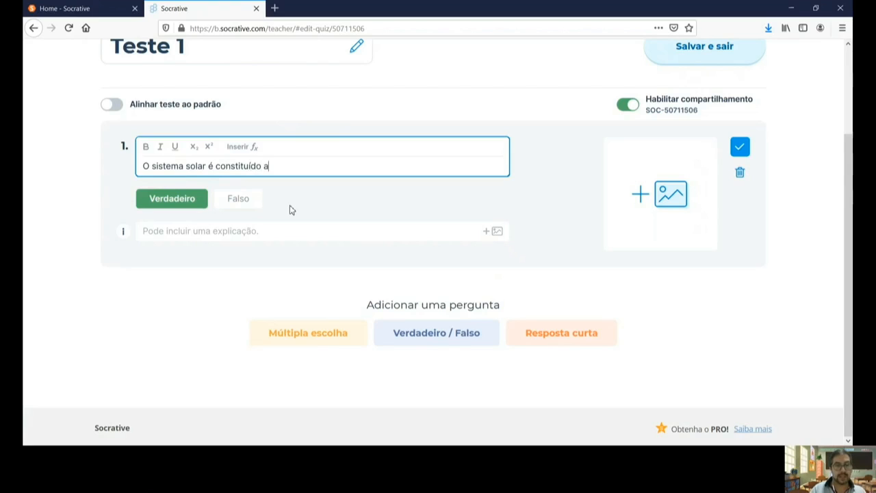
{"action": "type", "text": "penas por pl"}
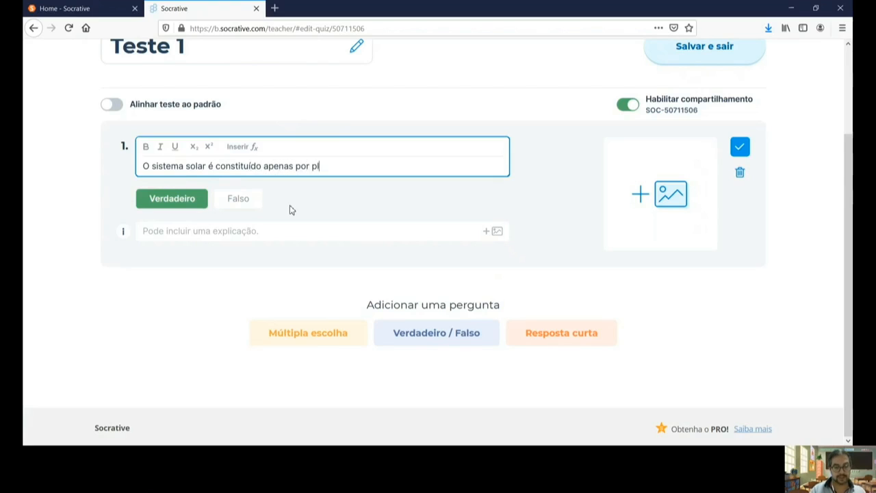
{"action": "type", "text": "anetas."}
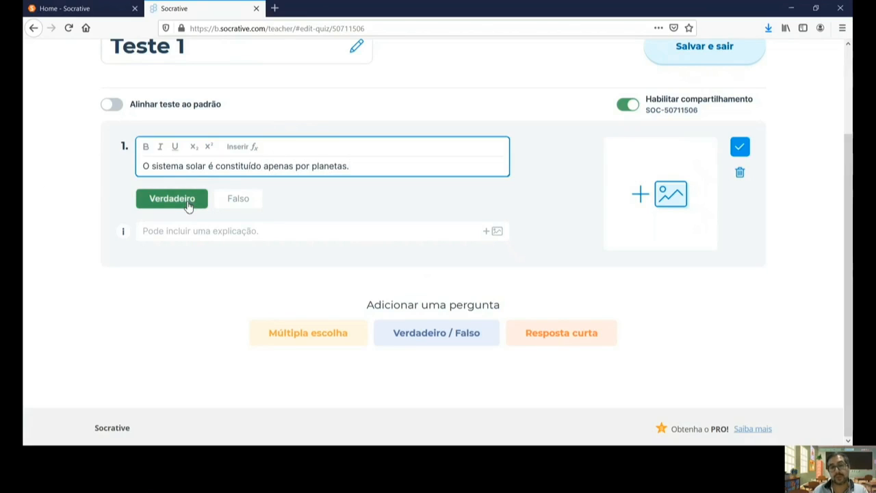
{"action": "left_click", "coordinate": [236, 199]}
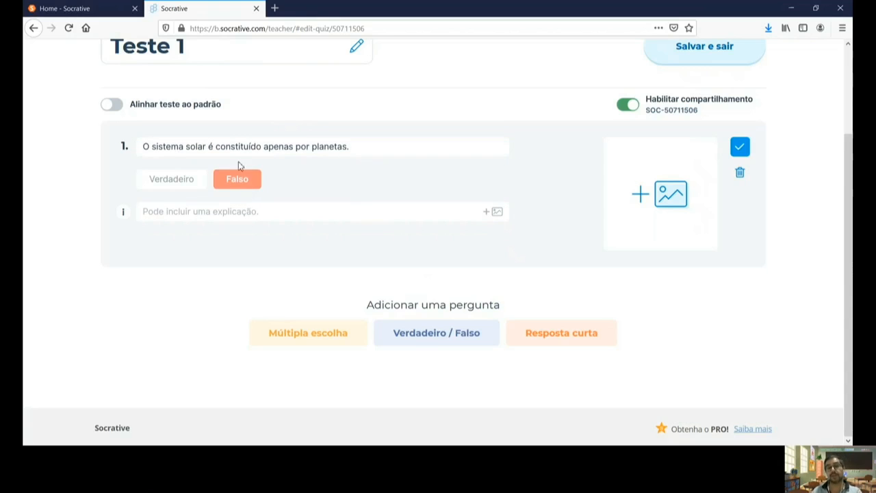
Step: Recheck the question 1 text and explanation field, then save question 1
{"action": "left_click", "coordinate": [376, 146]}
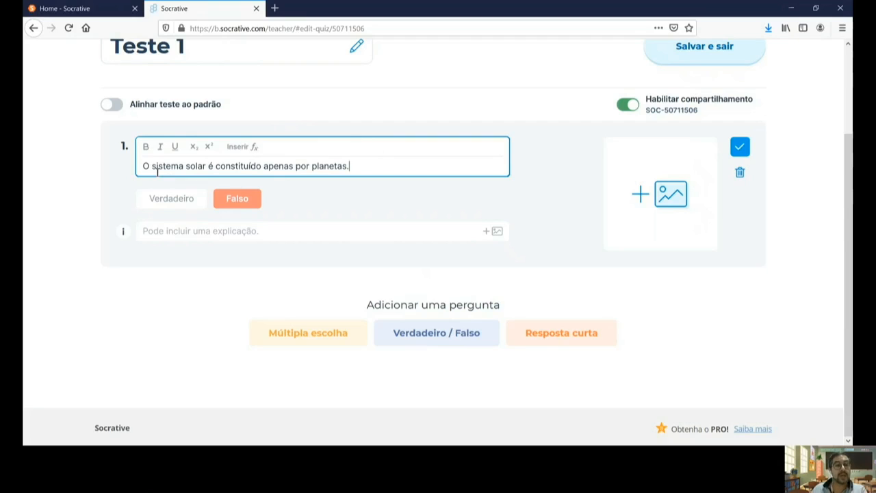
{"action": "left_click_drag", "start_coordinate": [152, 168], "coordinate": [184, 167]}
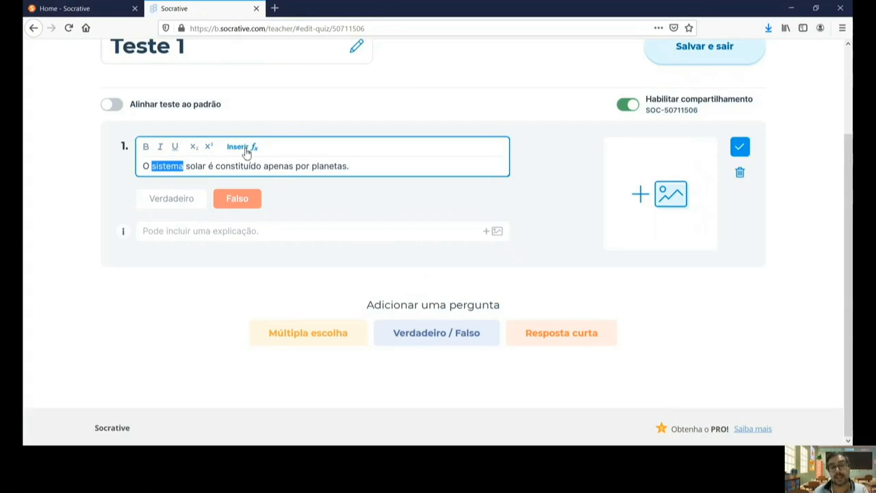
{"action": "left_click", "coordinate": [355, 165]}
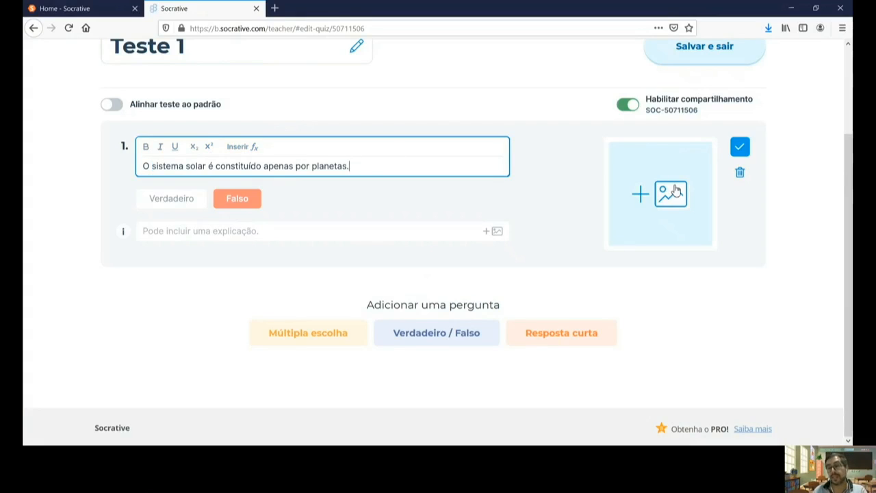
{"action": "left_click", "coordinate": [353, 234]}
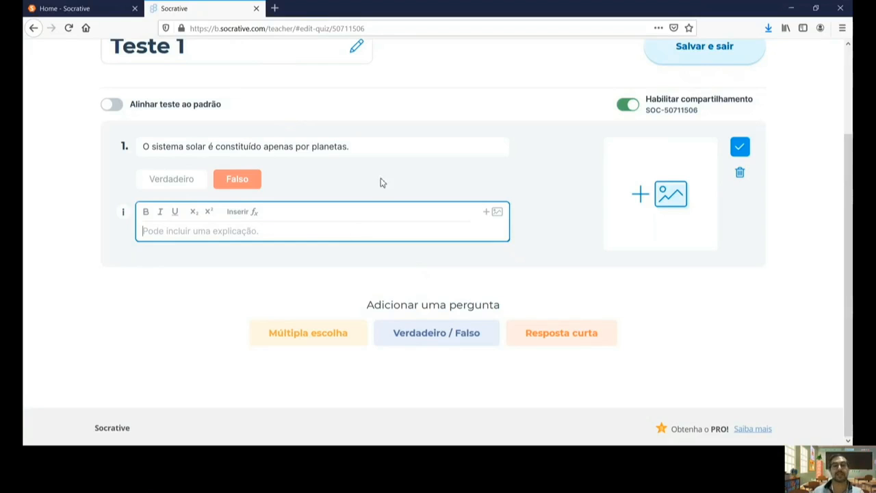
{"action": "left_click", "coordinate": [741, 147]}
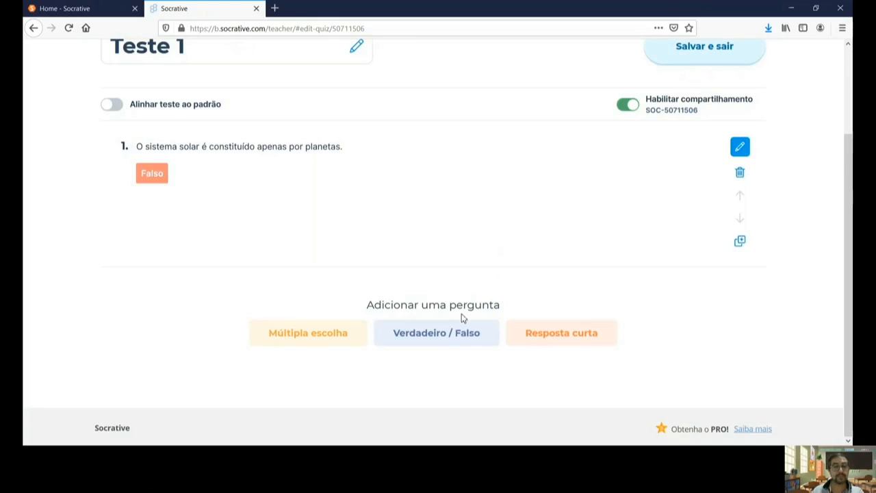
Step: Add multiple-choice question 'O sol é:' with answers um planeta., uma estrela., um cometa., um asteróide
{"action": "left_click", "coordinate": [308, 336]}
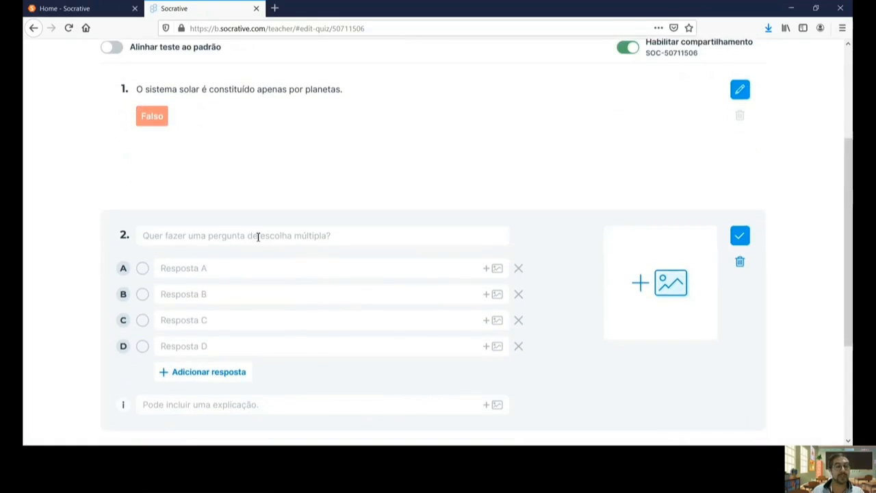
{"action": "left_click", "coordinate": [257, 236]}
{"action": "scroll", "coordinate": [256, 240], "scroll_direction": "down", "scroll_amount": 3}
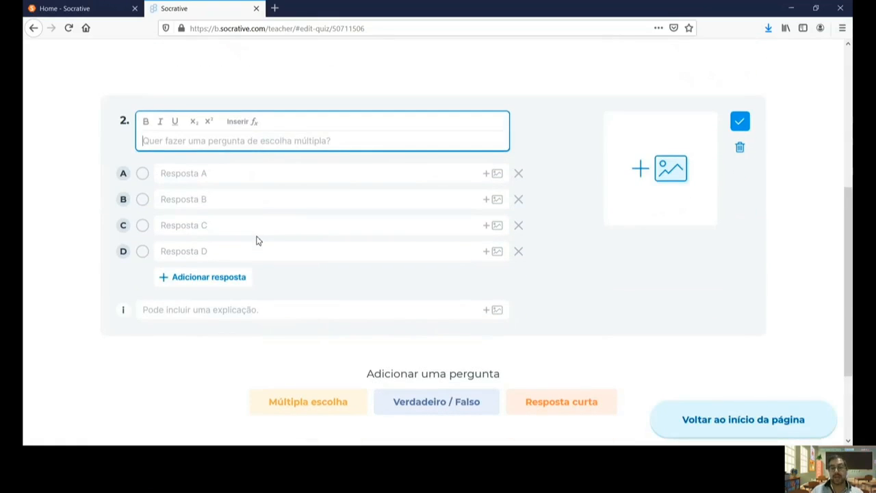
{"action": "type", "text": "O sol é"}
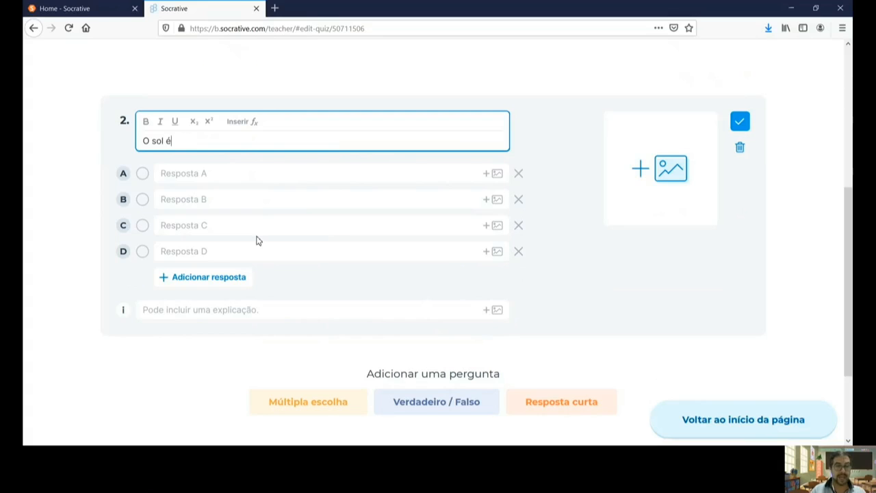
{"action": "type", "text": ":"}
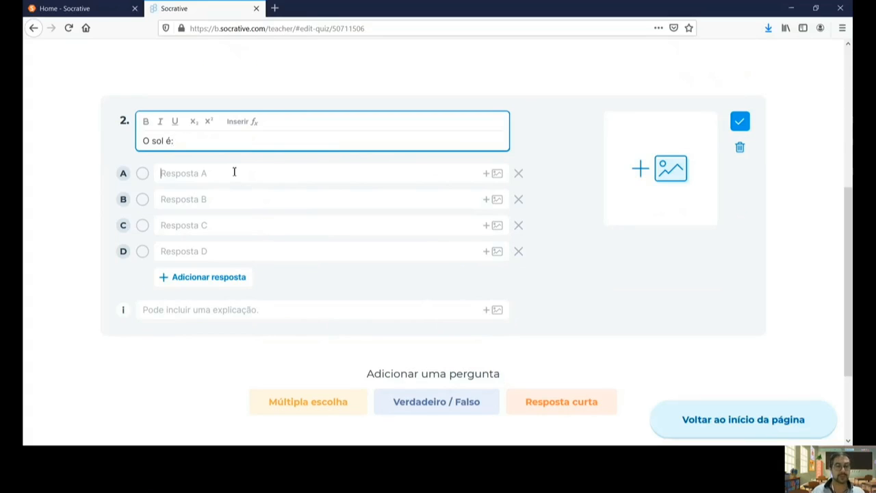
{"action": "left_click", "coordinate": [234, 173]}
{"action": "type", "text": "um planeta."}
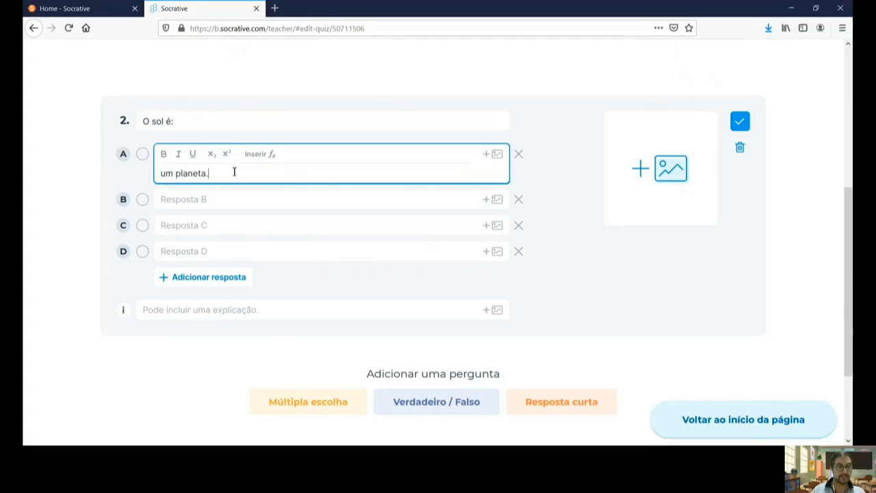
{"action": "left_click", "coordinate": [213, 200]}
{"action": "type", "text": "uma estrela."}
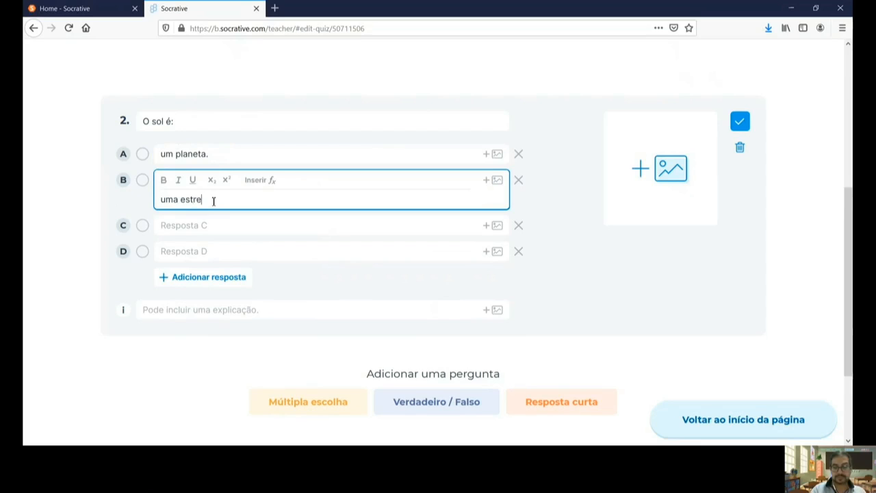
{"action": "left_click", "coordinate": [195, 226]}
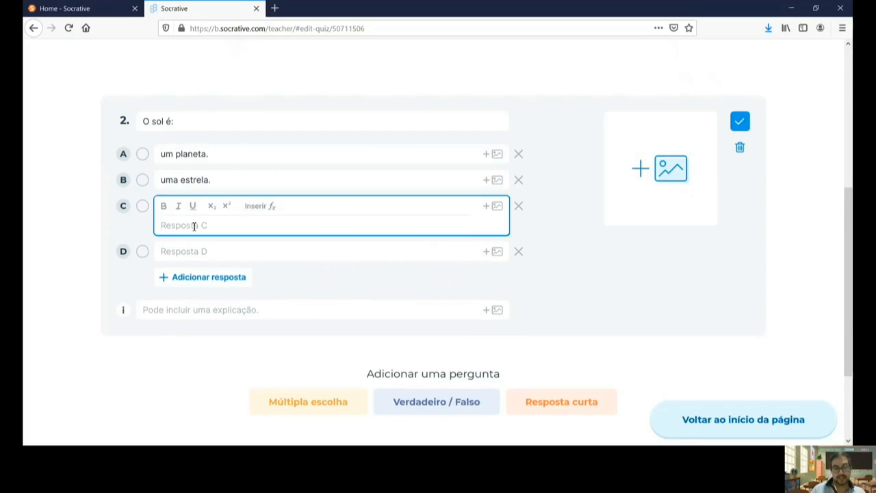
{"action": "type", "text": "um come"}
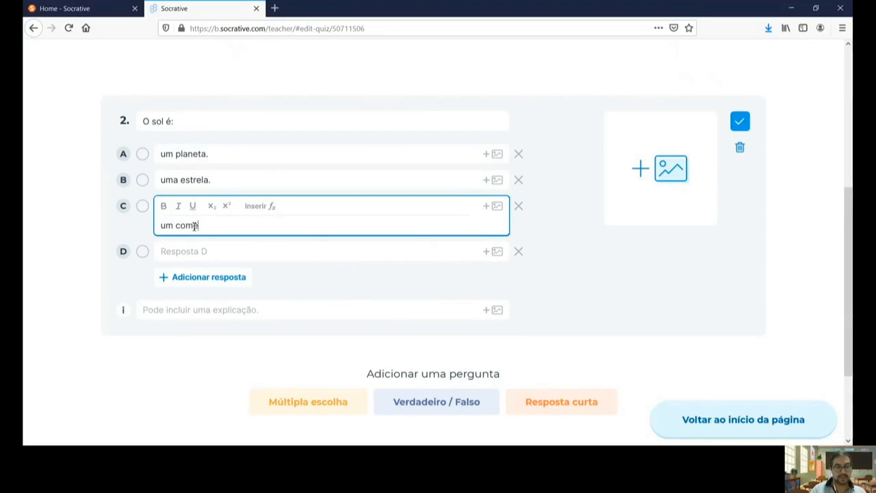
{"action": "type", "text": "ta."}
{"action": "left_click", "coordinate": [191, 254]}
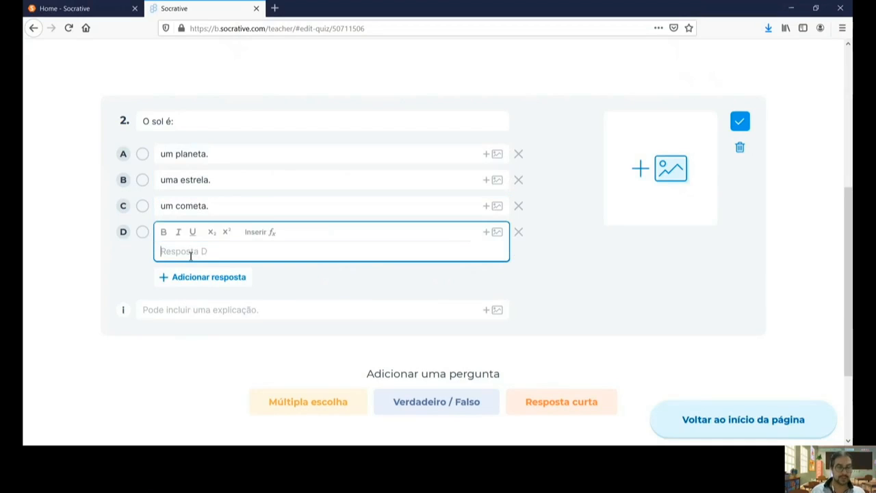
{"action": "type", "text": "um aster"}
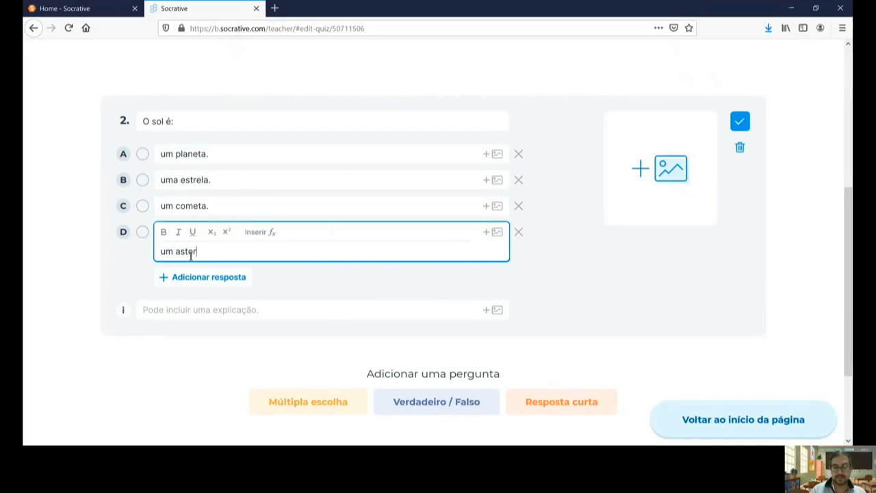
{"action": "type", "text": "óide."}
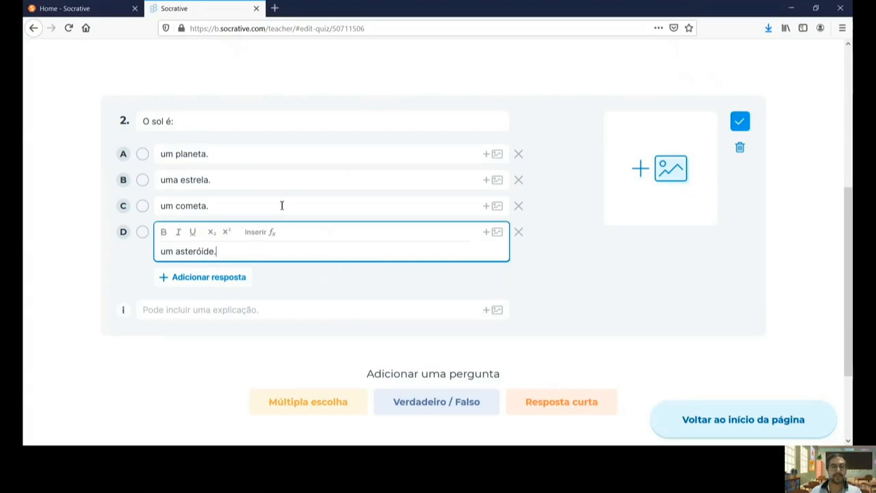
Step: Mark uma estrela. as the only correct answer and save question 2
{"action": "left_click", "coordinate": [142, 180]}
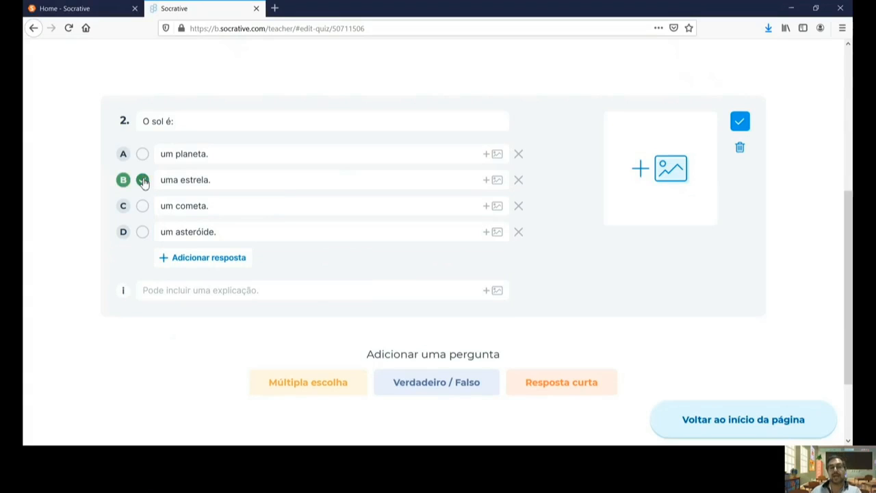
{"action": "left_click", "coordinate": [143, 154]}
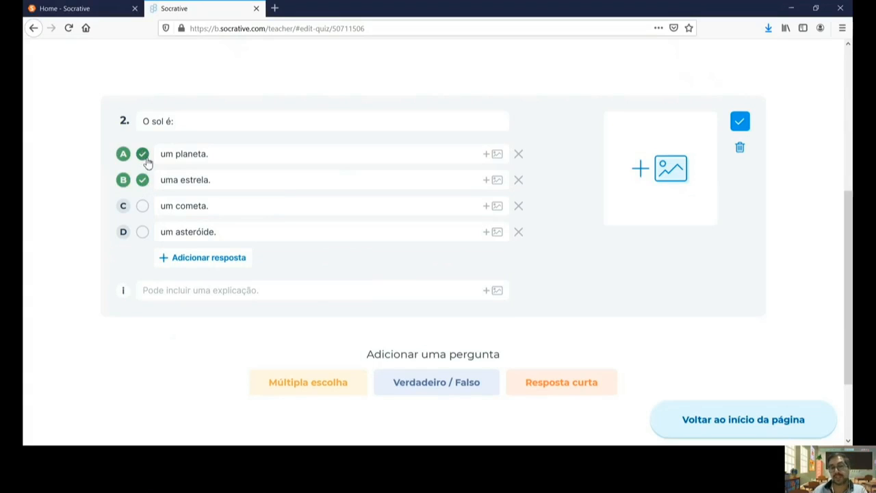
{"action": "left_click", "coordinate": [144, 156]}
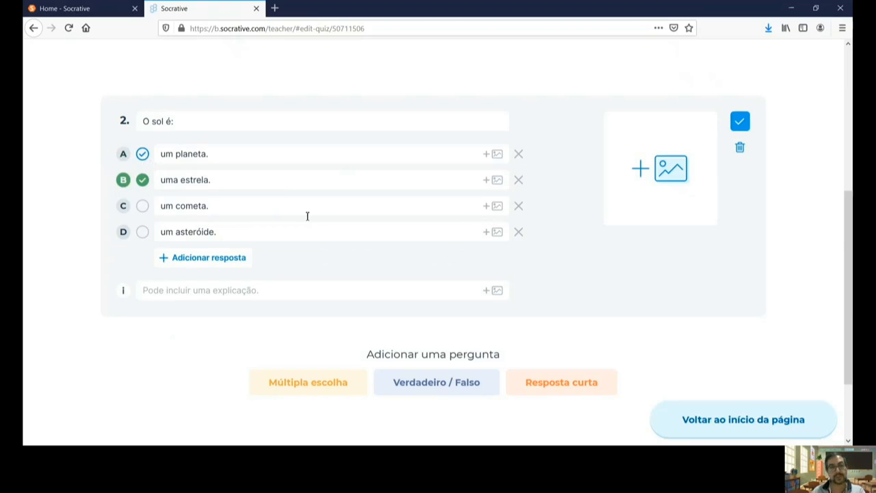
{"action": "left_click", "coordinate": [237, 261]}
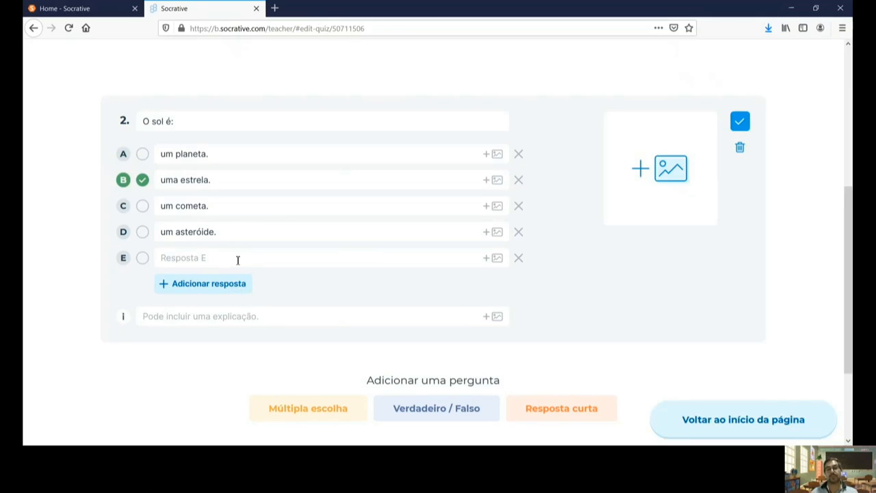
{"action": "left_click", "coordinate": [214, 317]}
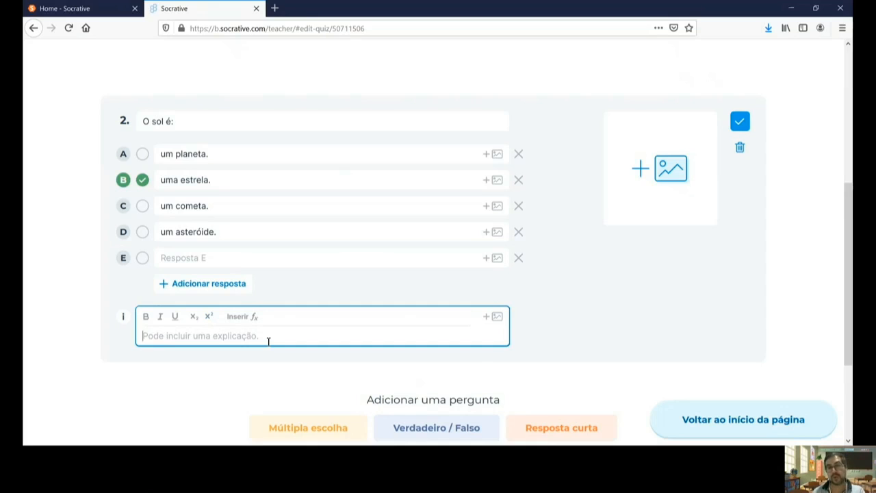
{"action": "left_click", "coordinate": [739, 122]}
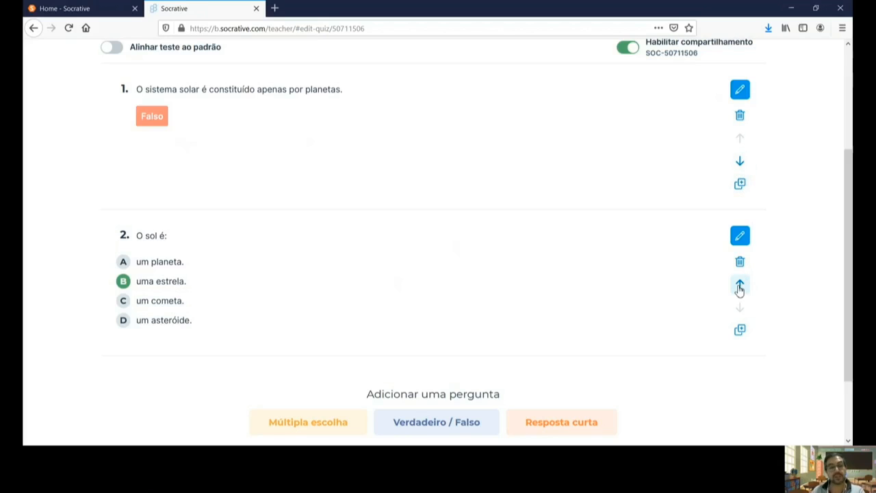
{"action": "left_click", "coordinate": [741, 288]}
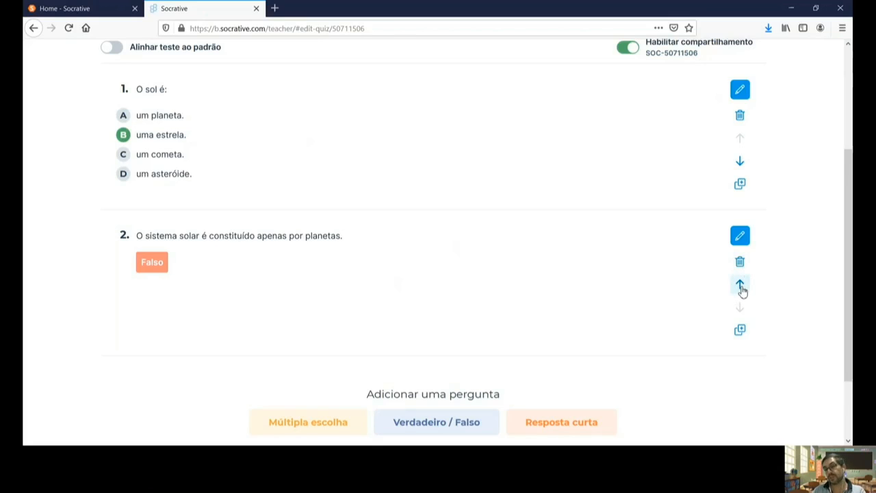
{"action": "left_click", "coordinate": [743, 290]}
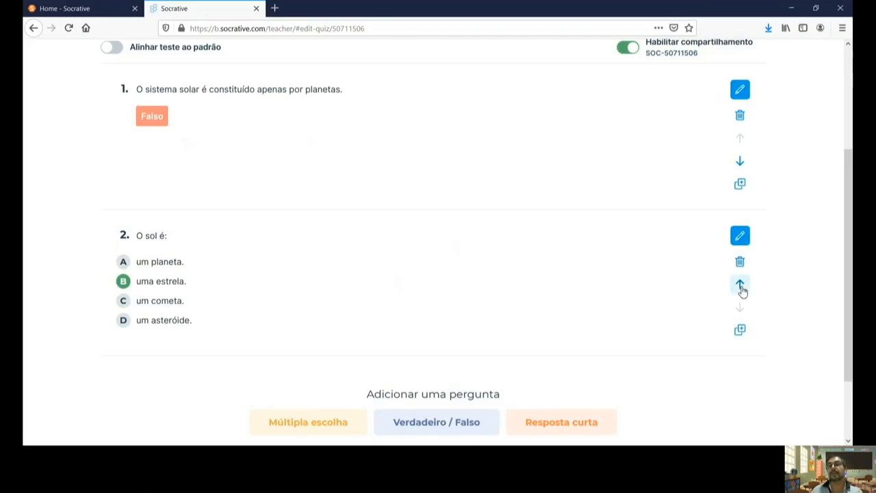
{"action": "scroll", "coordinate": [737, 266], "scroll_direction": "down", "scroll_amount": 3}
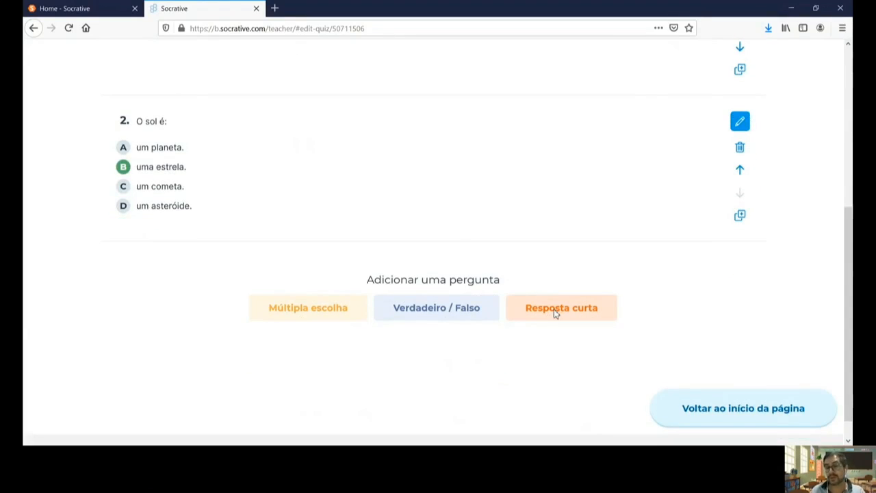
Step: Add a short-answer question reading 'Quantos planetas existem no sistema solar'
{"action": "left_click", "coordinate": [556, 314]}
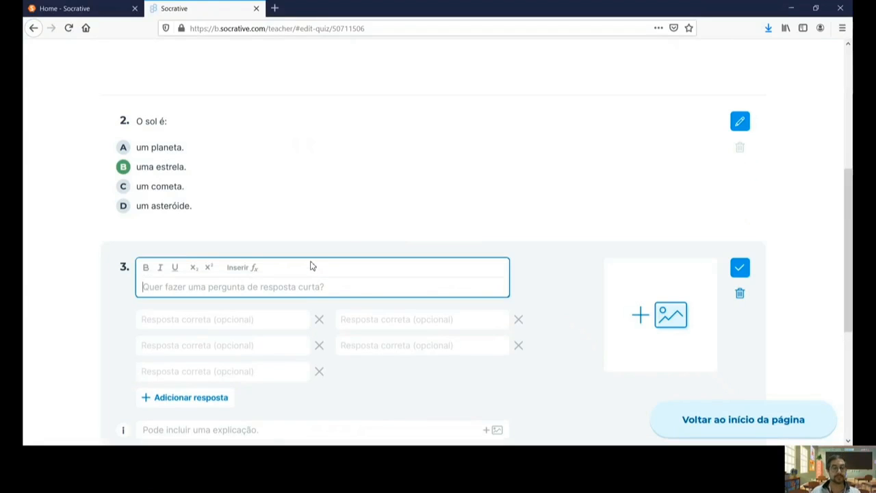
{"action": "scroll", "coordinate": [324, 256], "scroll_direction": "down", "scroll_amount": 2}
{"action": "type", "text": "Q"}
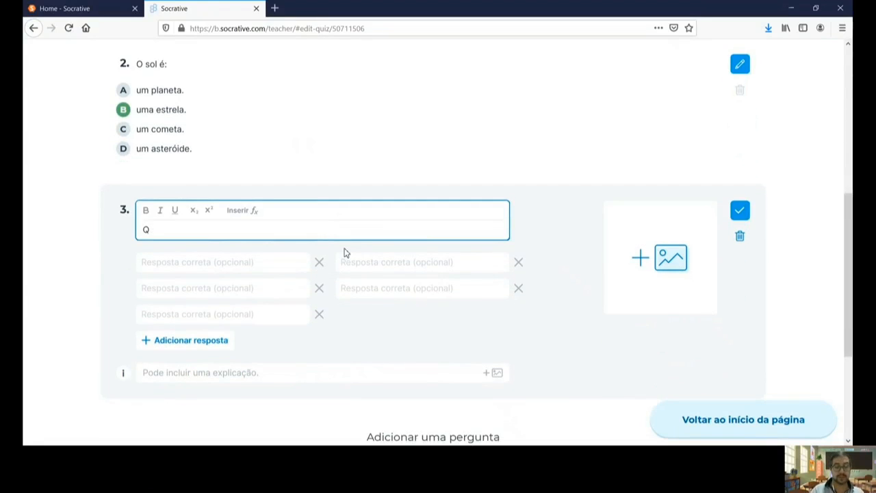
{"action": "type", "text": "uantos planet"}
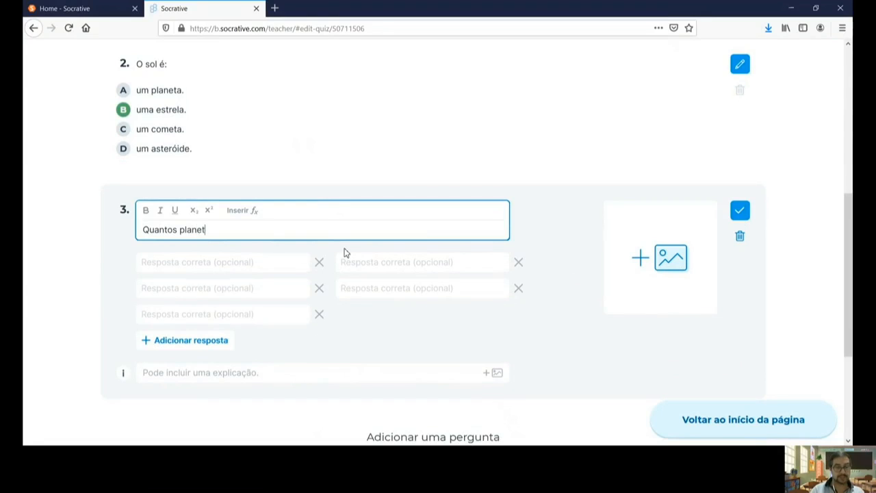
{"action": "type", "text": "as existem n"}
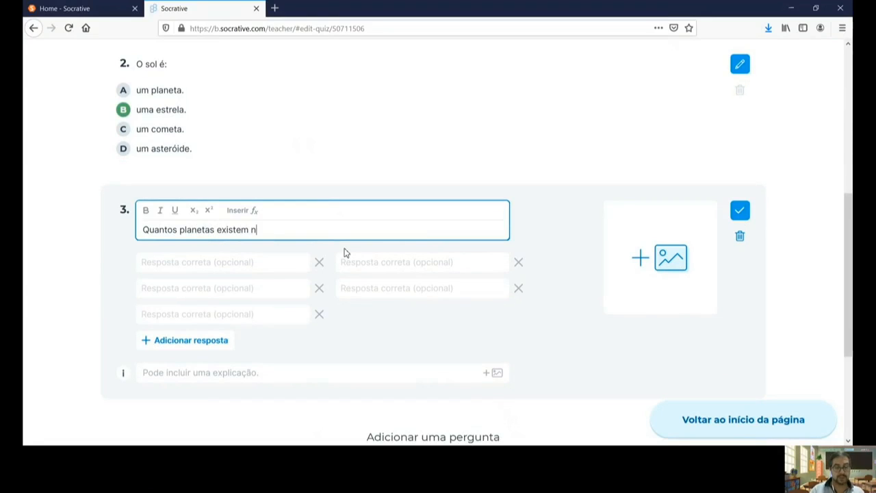
{"action": "type", "text": "o sistema solar?"}
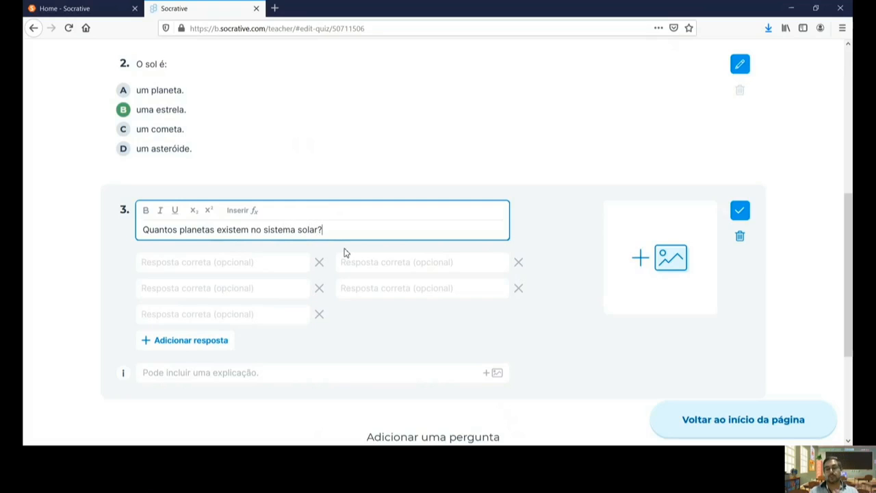
{"action": "scroll", "coordinate": [404, 260], "scroll_direction": "down", "scroll_amount": 2}
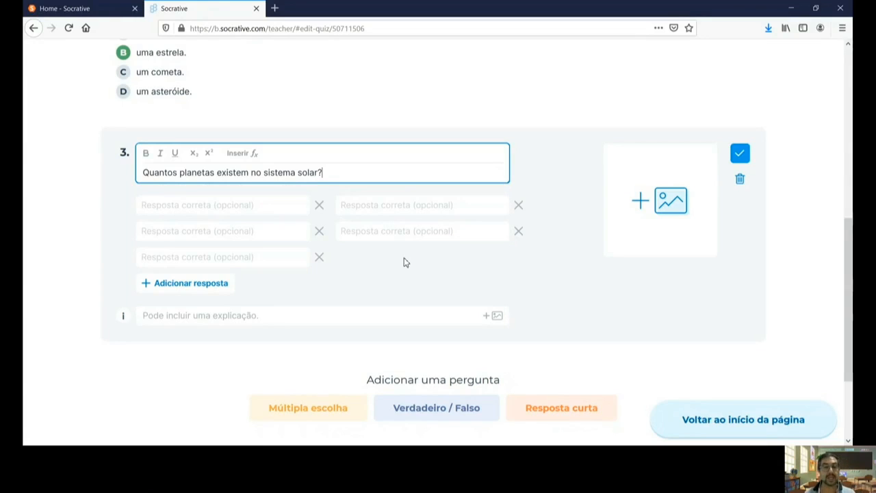
{"action": "left_click", "coordinate": [196, 201]}
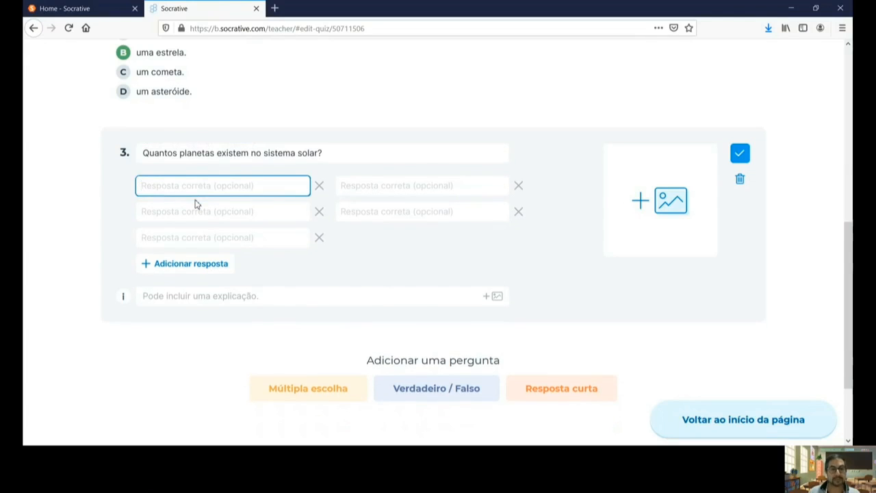
Step: Append a bracketed hint to the question asking for only the number
{"action": "left_click", "coordinate": [358, 154]}
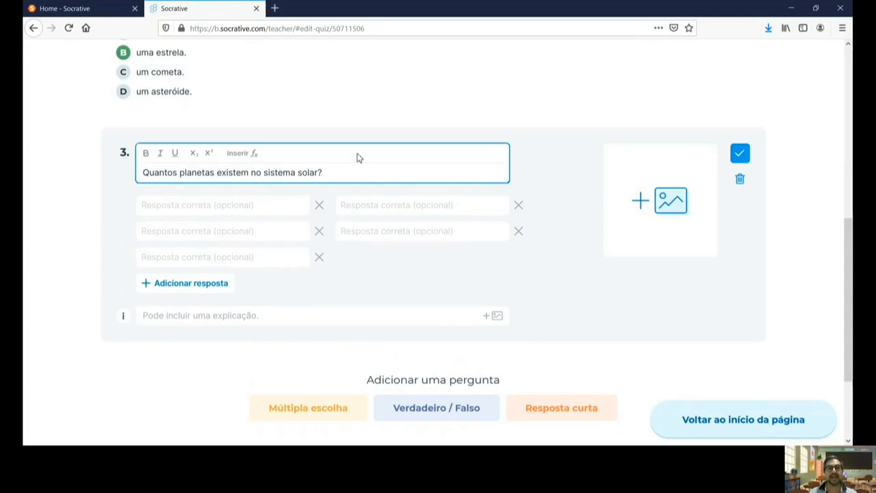
{"action": "type", "text": "(inid"}
{"action": "key", "text": "BackSpace"}
{"action": "key", "text": "BackSpace"}
{"action": "type", "text": "dique o"}
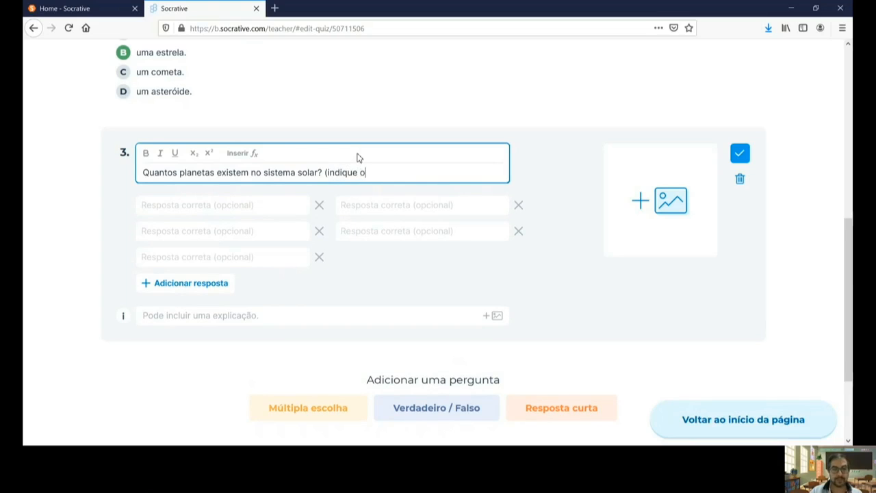
{"action": "type", "text": " apenas o n"}
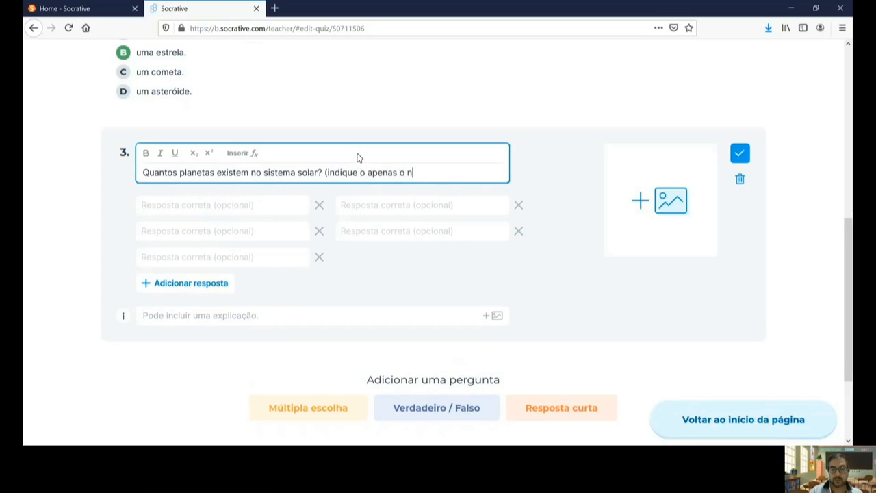
{"action": "type", "text": "úmero)"}
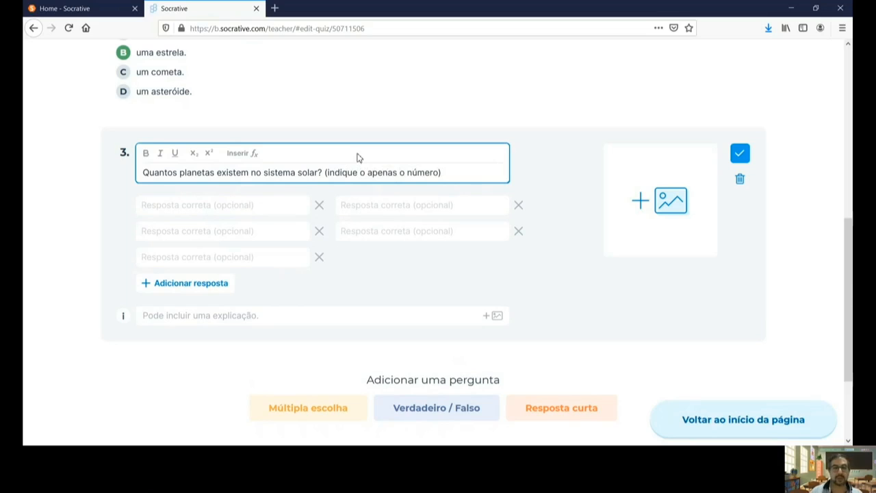
{"action": "left_click", "coordinate": [331, 173]}
{"action": "key", "text": "BackSpace"}
{"action": "type", "text": "I"}
Step: Enter 8 as the first accepted answer and delete the bracketed hint from the question
{"action": "left_click", "coordinate": [266, 205]}
{"action": "type", "text": "8"}
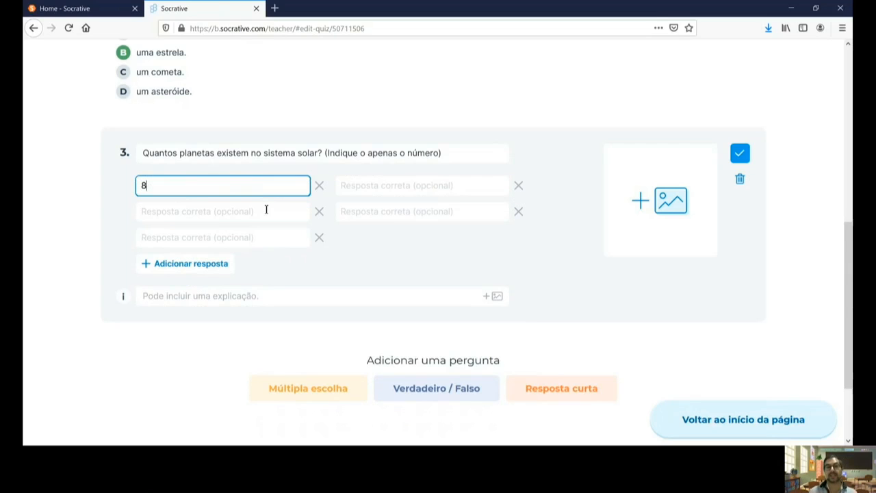
{"action": "left_click_drag", "start_coordinate": [446, 152], "coordinate": [327, 157]}
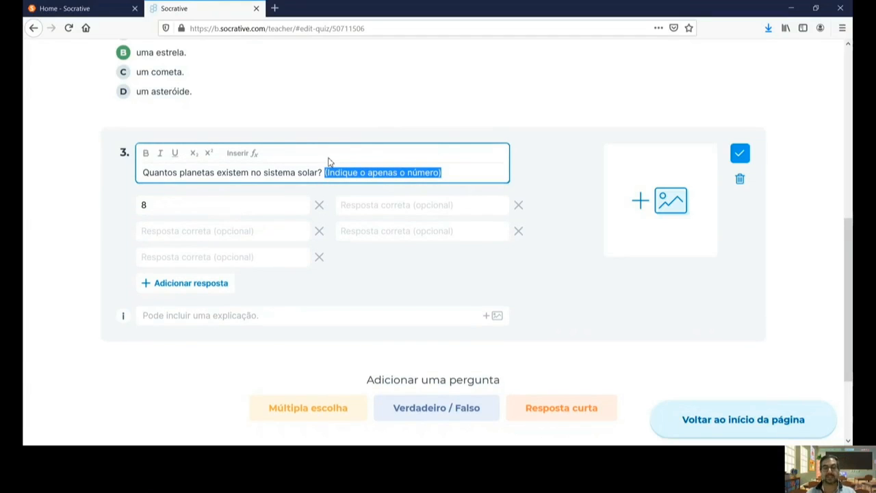
{"action": "key", "text": "BackSpace"}
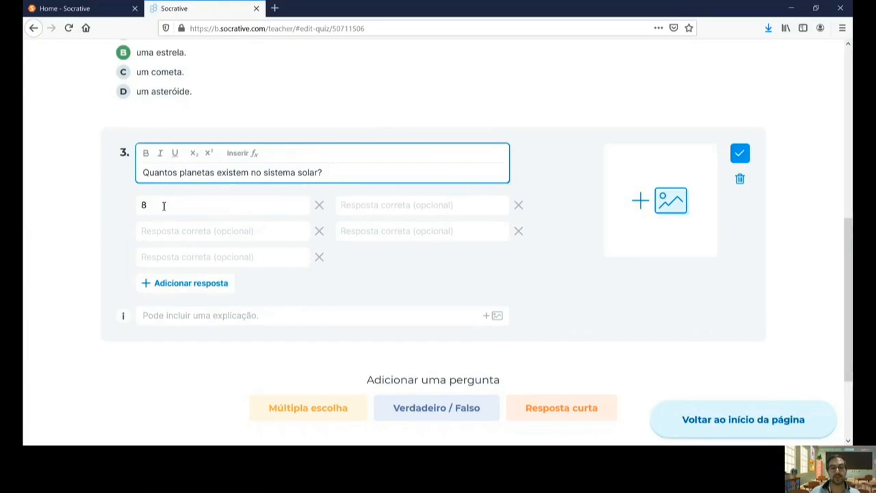
Step: Add accepted answers Oito, oito, São 8. and São oito planetas
{"action": "left_click", "coordinate": [162, 204]}
{"action": "left_click", "coordinate": [164, 216]}
{"action": "type", "text": "Oito"}
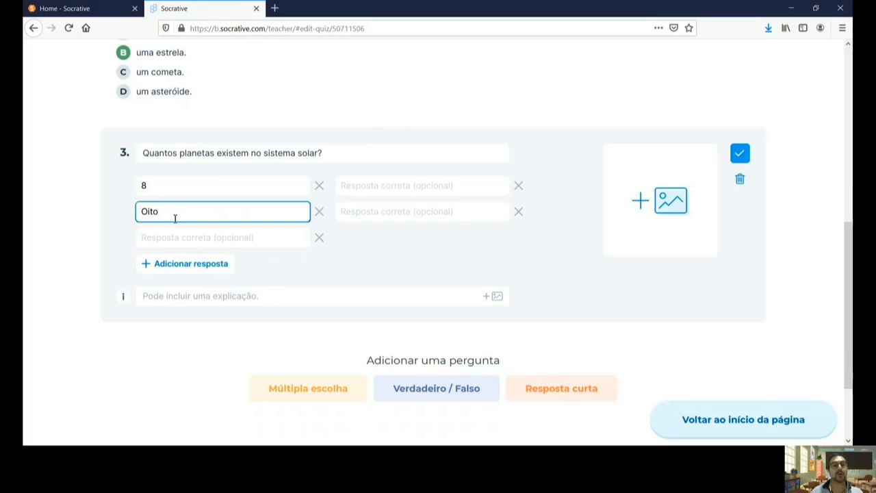
{"action": "left_click", "coordinate": [173, 232]}
{"action": "type", "text": "oito"}
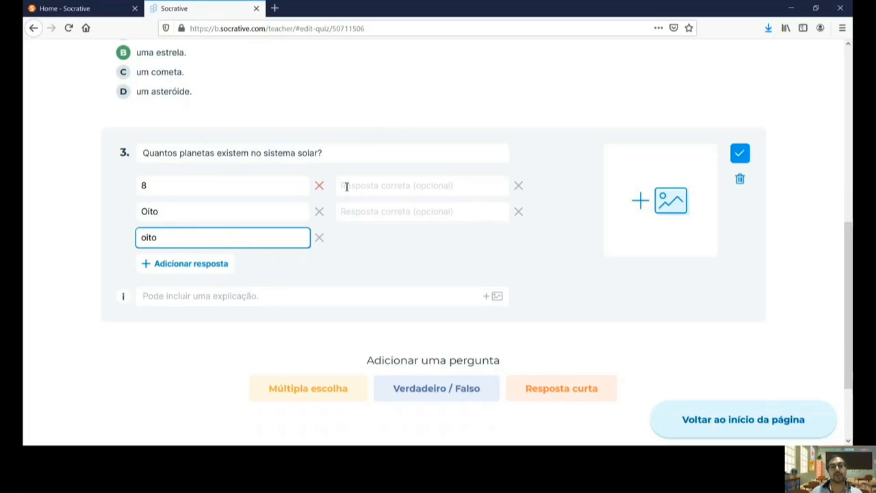
{"action": "left_click", "coordinate": [382, 187]}
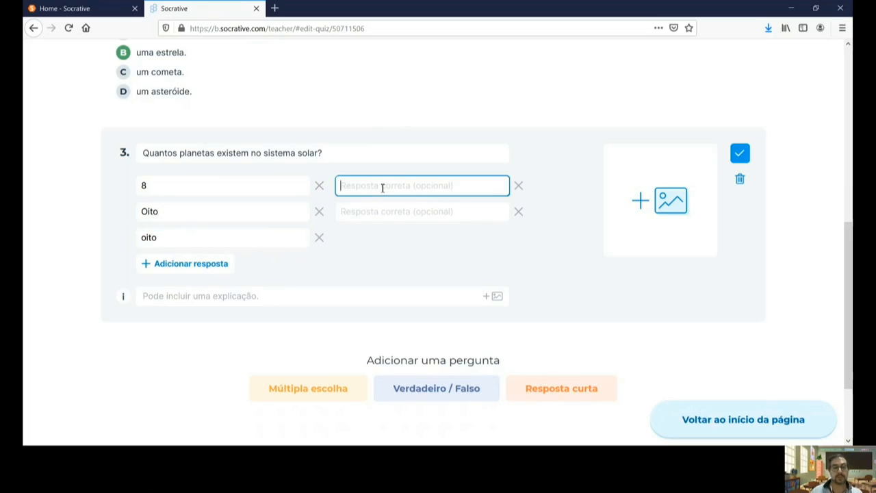
{"action": "type", "text": "São 8."}
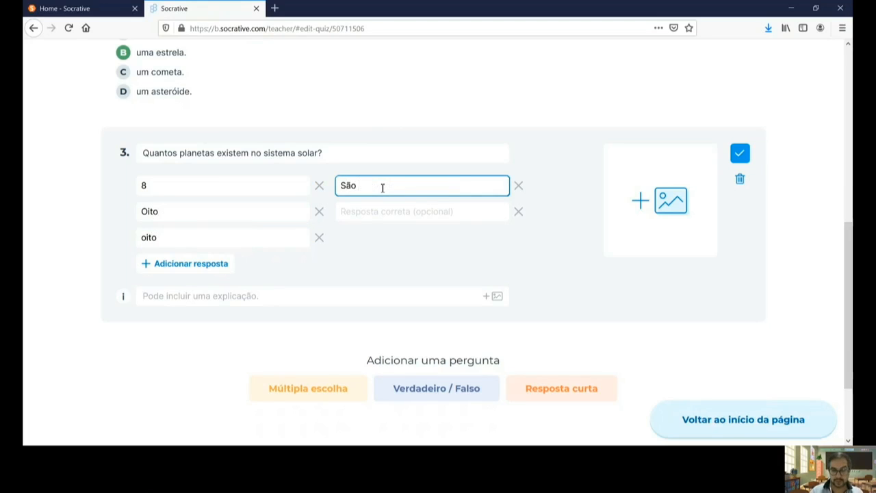
{"action": "left_click", "coordinate": [377, 212]}
{"action": "type", "text": "São o"}
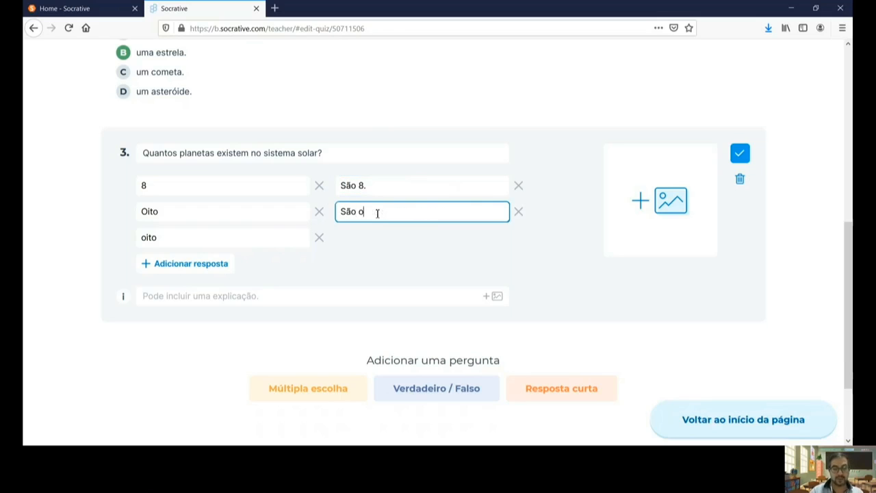
{"action": "type", "text": "ito planetas."}
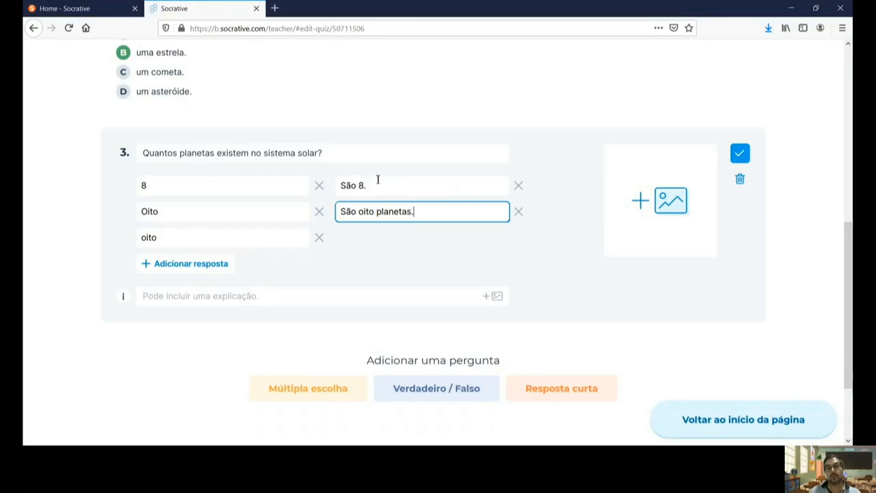
{"action": "left_click", "coordinate": [387, 154]}
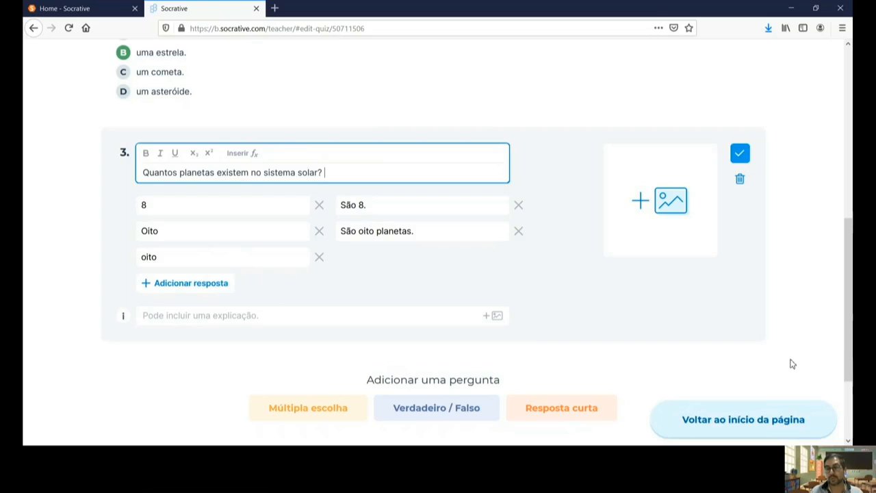
Step: Save Teste 1 with Salvar e sair and open the Iniciar teste window from INICIAR
{"action": "scroll", "coordinate": [603, 292], "scroll_direction": "down", "scroll_amount": 2}
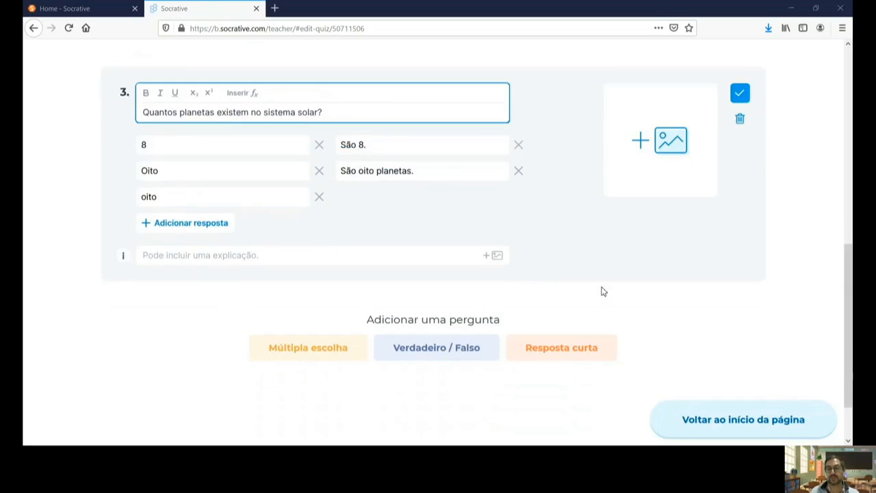
{"action": "scroll", "coordinate": [603, 292], "scroll_direction": "up", "scroll_amount": 3}
{"action": "scroll", "coordinate": [603, 292], "scroll_direction": "up", "scroll_amount": 6}
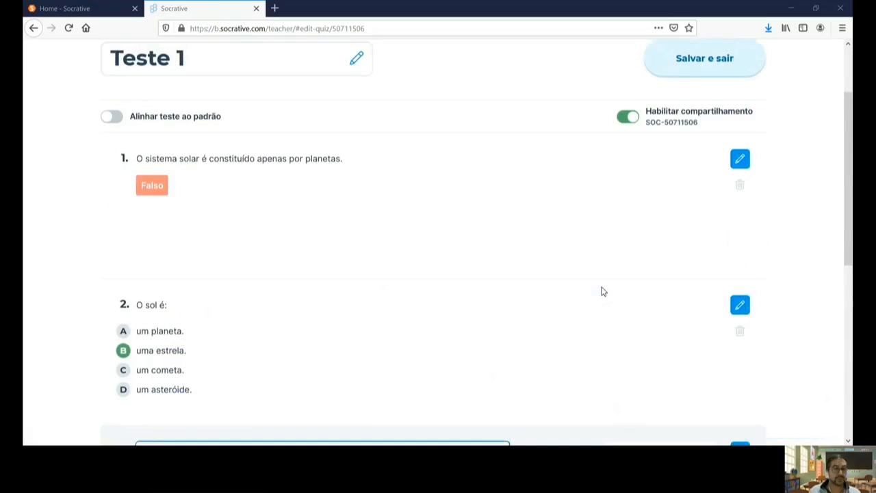
{"action": "left_click", "coordinate": [716, 167]}
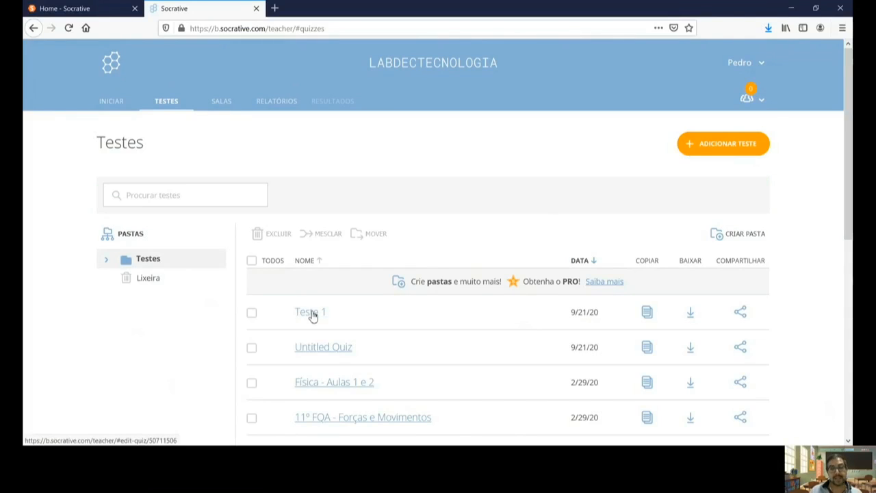
{"action": "left_click", "coordinate": [110, 102]}
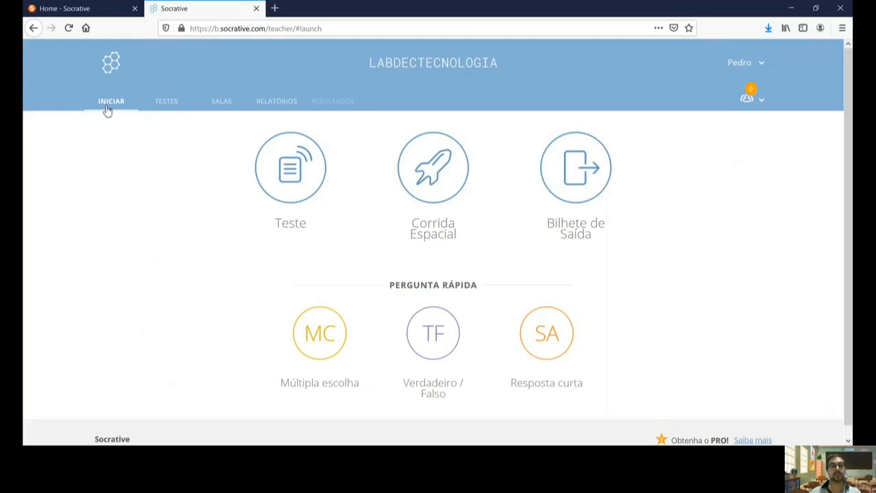
{"action": "left_click", "coordinate": [294, 166]}
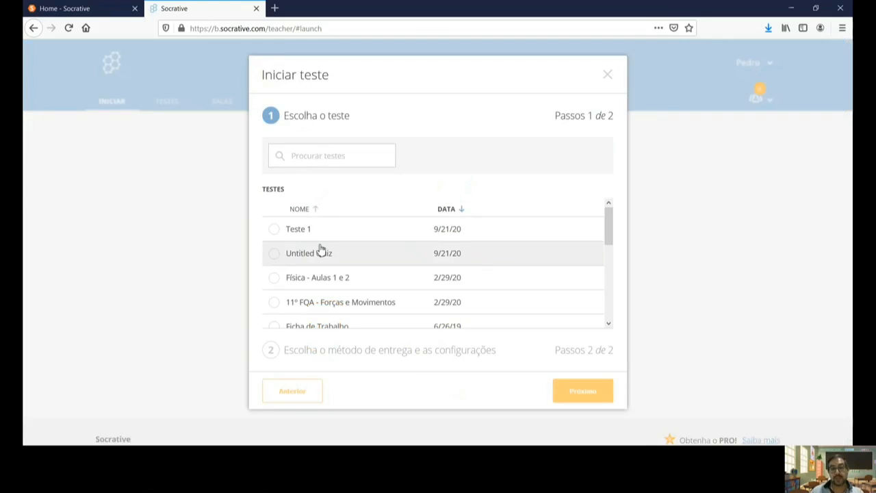
Step: Pick Teste 1 in the Iniciar teste list and continue with Próximo
{"action": "left_click", "coordinate": [275, 230]}
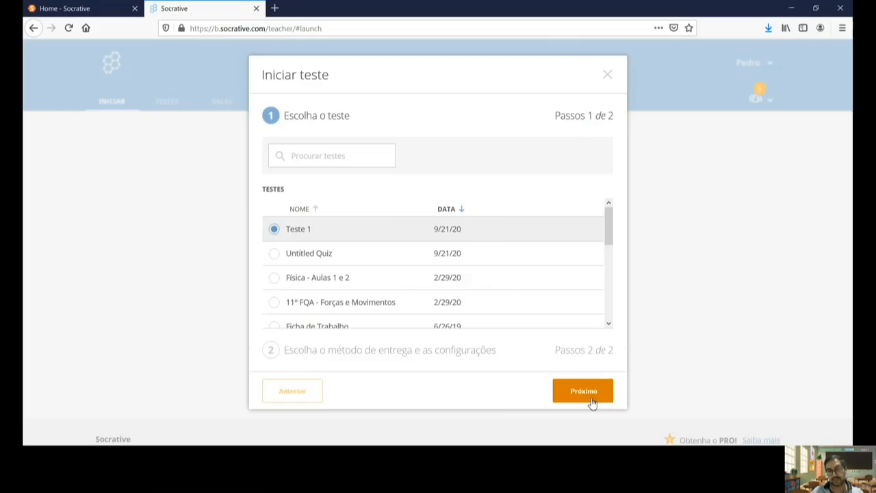
{"action": "left_click", "coordinate": [591, 396]}
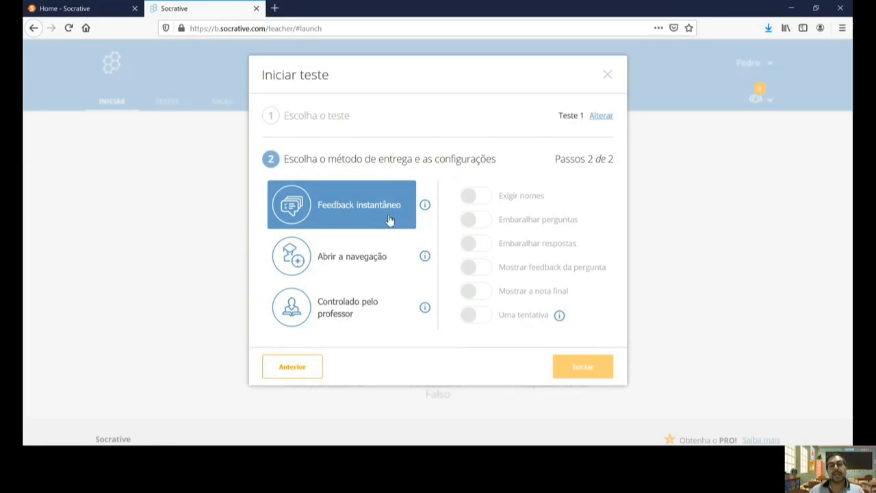
Step: Compare Abrir a navegação, Feedback instantâneo and Controlado pelo professor delivery, ending on Controlado pelo professor
{"action": "left_click", "coordinate": [380, 258]}
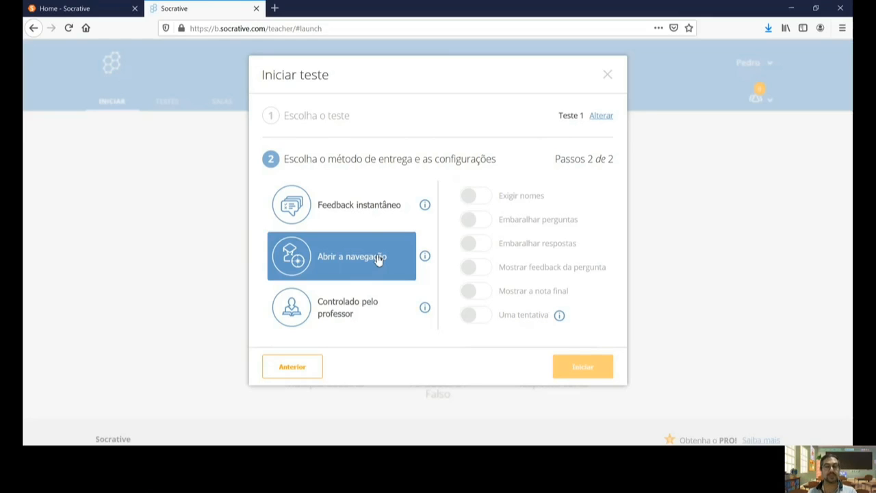
{"action": "left_click", "coordinate": [373, 221]}
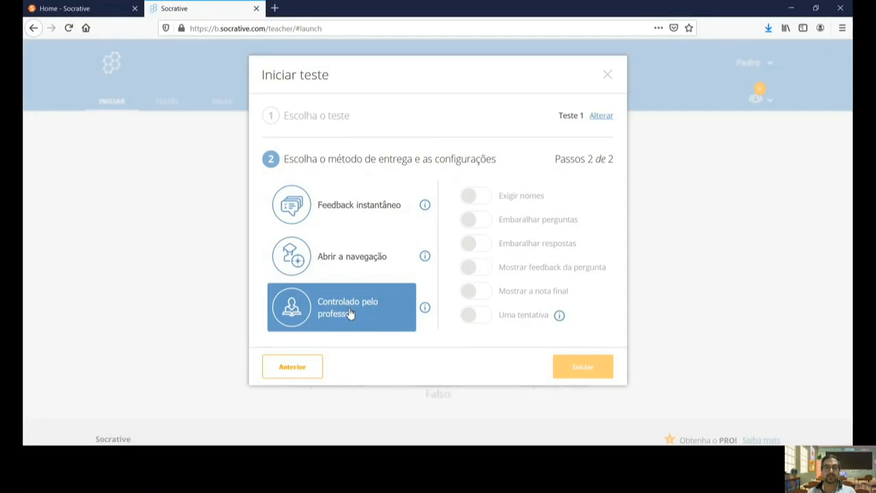
{"action": "left_click", "coordinate": [373, 216]}
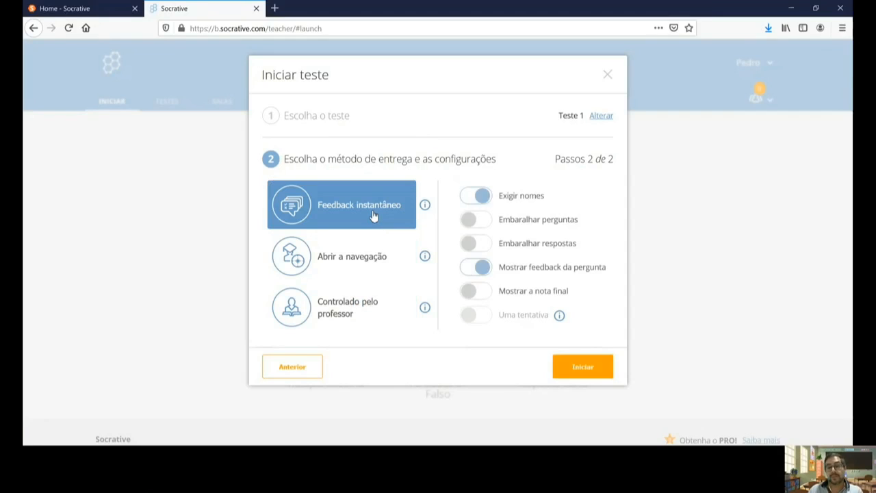
{"action": "left_click", "coordinate": [364, 270]}
{"action": "left_click", "coordinate": [357, 303]}
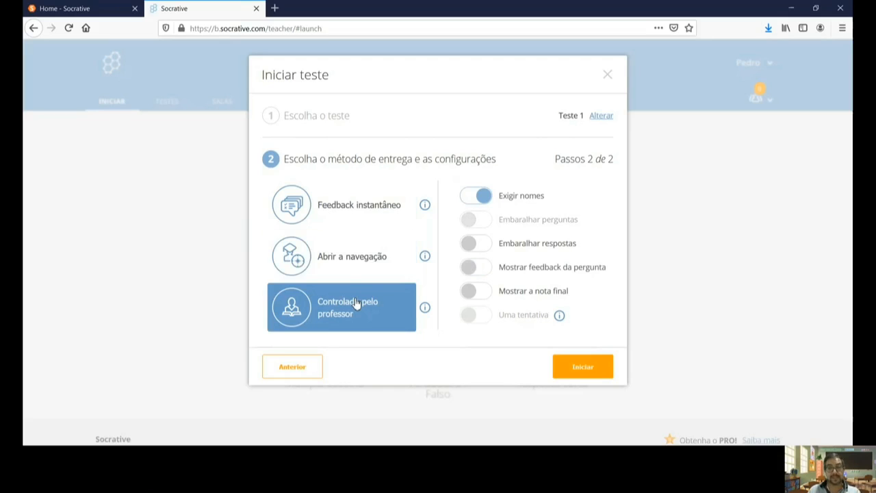
Step: Choose Feedback instantâneo and enable Exigir nomes, both shuffles, question feedback and final score
{"action": "left_click", "coordinate": [356, 217]}
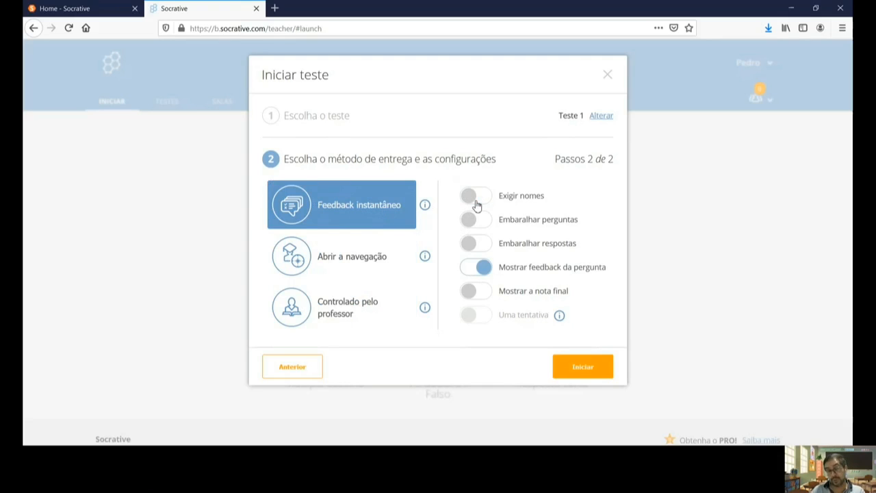
{"action": "left_click", "coordinate": [477, 202]}
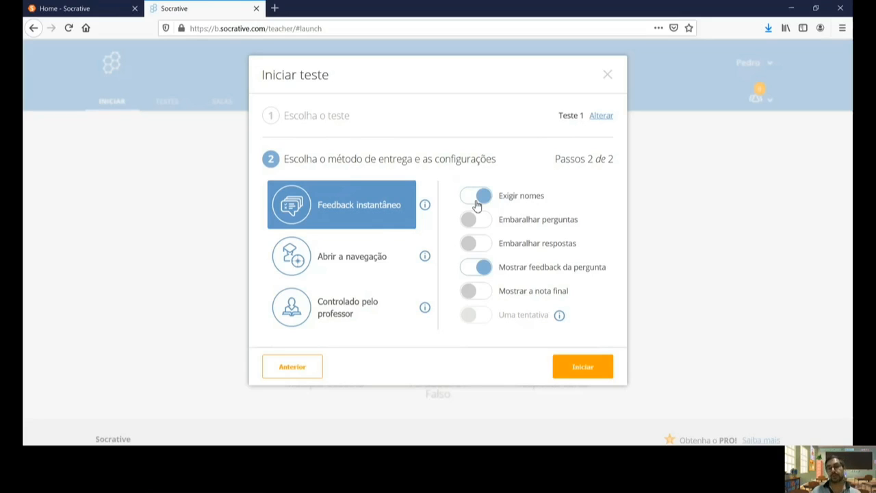
{"action": "left_click", "coordinate": [492, 225]}
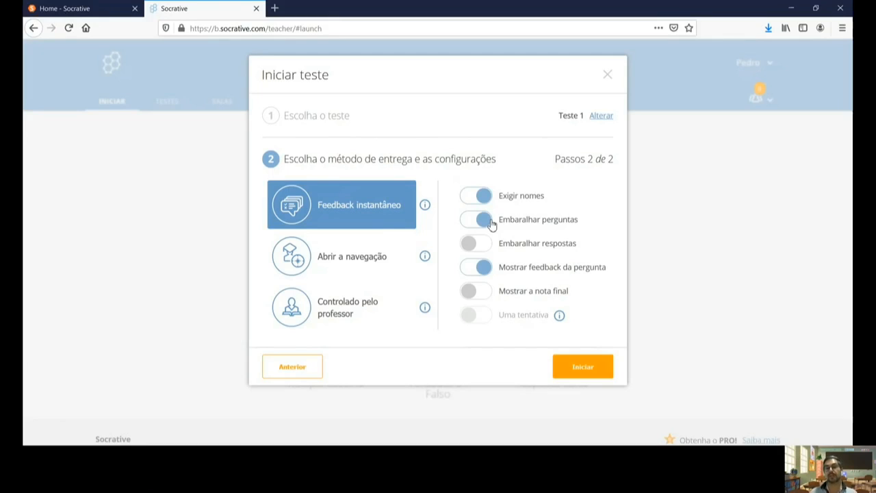
{"action": "left_click", "coordinate": [485, 247]}
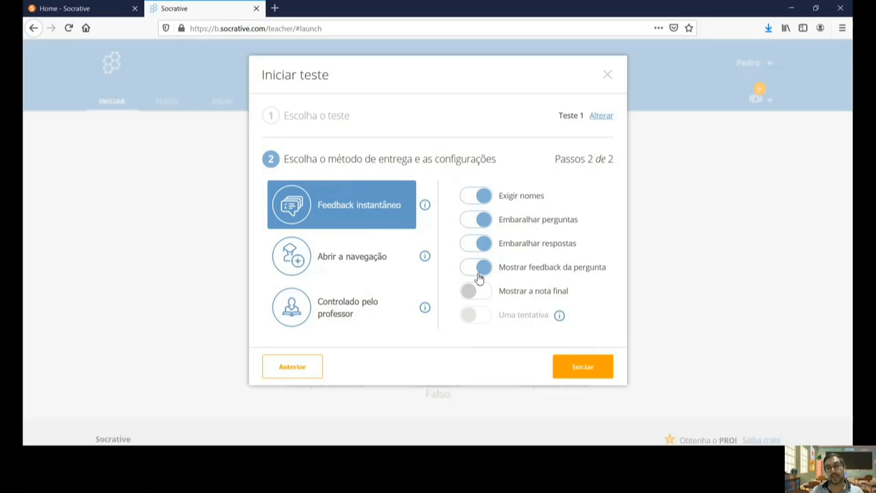
{"action": "left_click", "coordinate": [479, 278]}
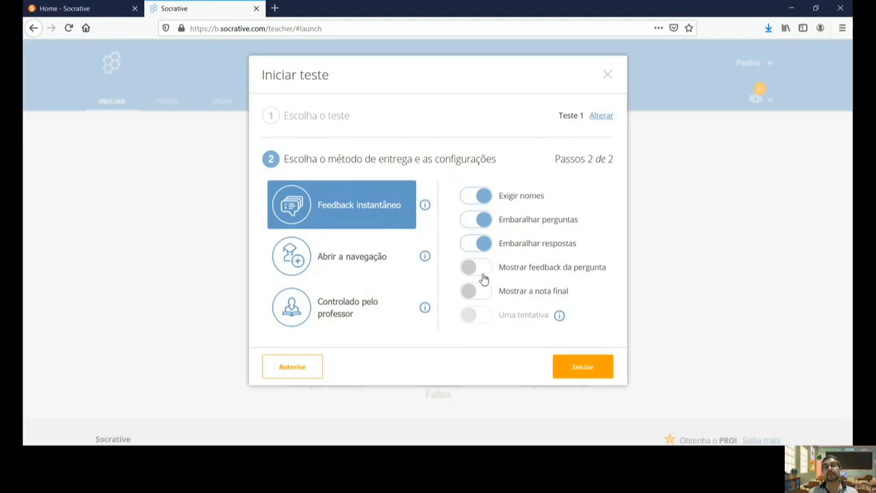
{"action": "left_click", "coordinate": [477, 277]}
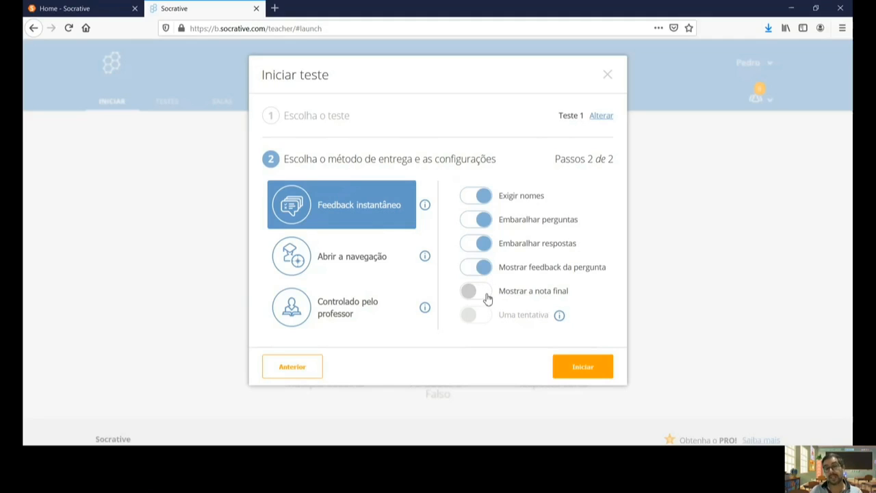
{"action": "left_click", "coordinate": [486, 298]}
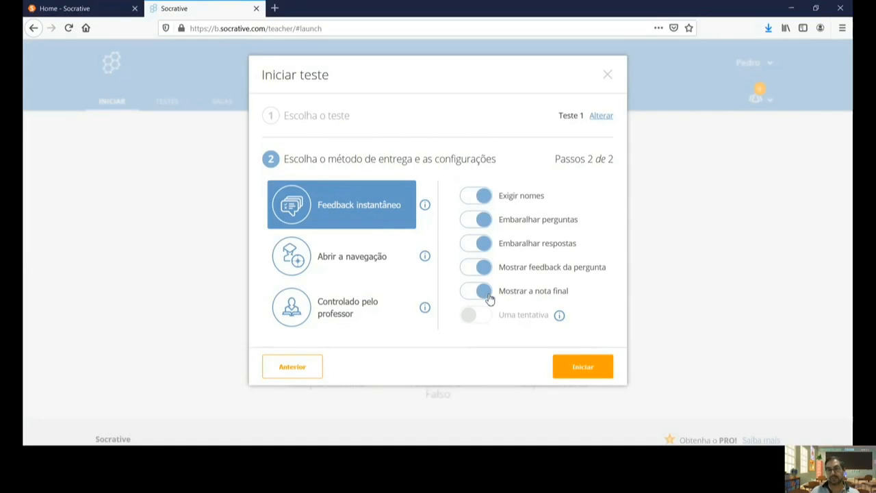
Step: Reselect Feedback instantâneo, re-enable question and answer shuffling and final score, then start the quiz
{"action": "left_click", "coordinate": [375, 257]}
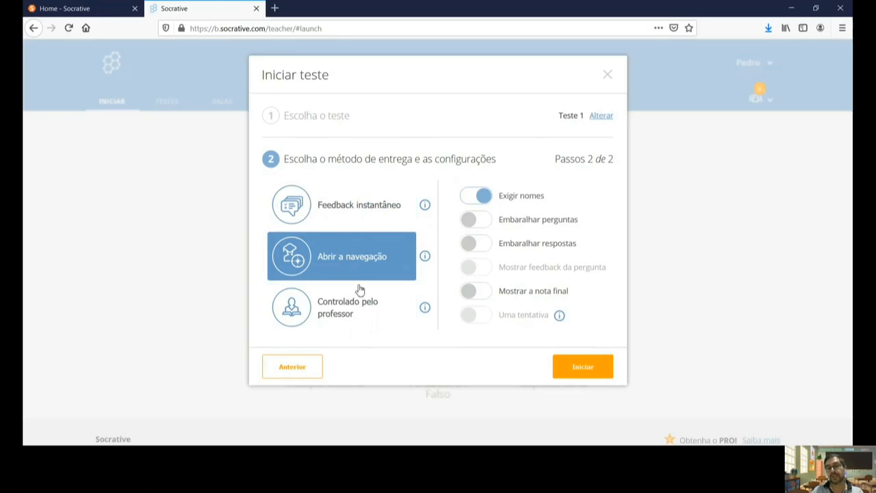
{"action": "left_click", "coordinate": [382, 222]}
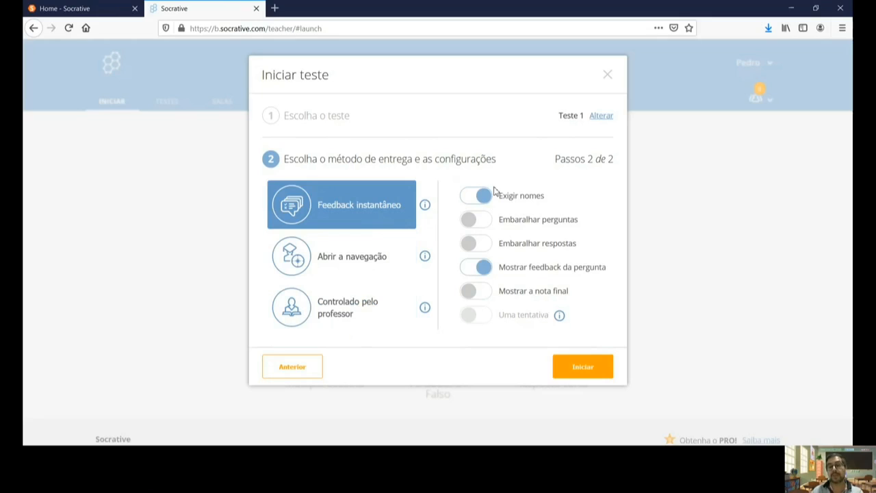
{"action": "left_click", "coordinate": [488, 220]}
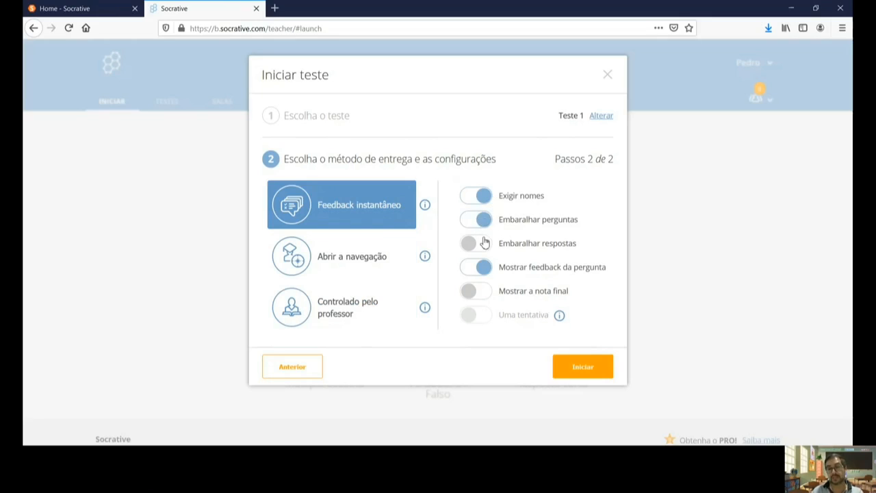
{"action": "left_click", "coordinate": [484, 243]}
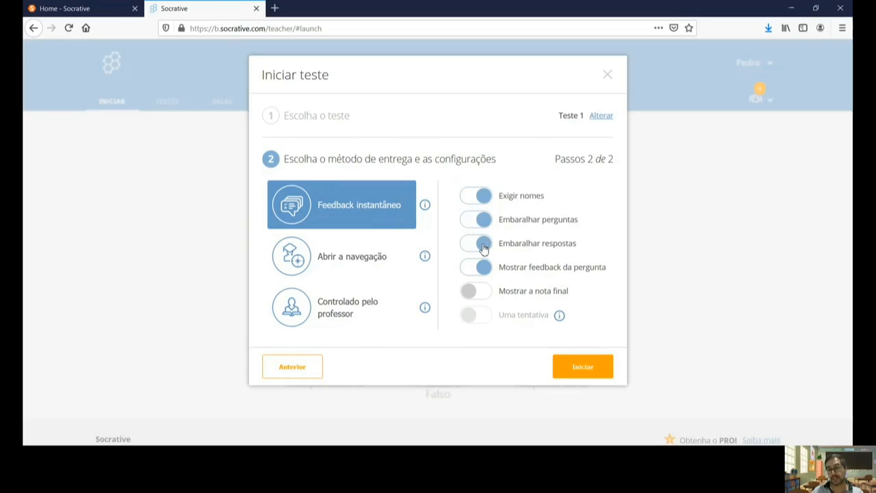
{"action": "left_click", "coordinate": [479, 292]}
{"action": "left_click", "coordinate": [590, 368]}
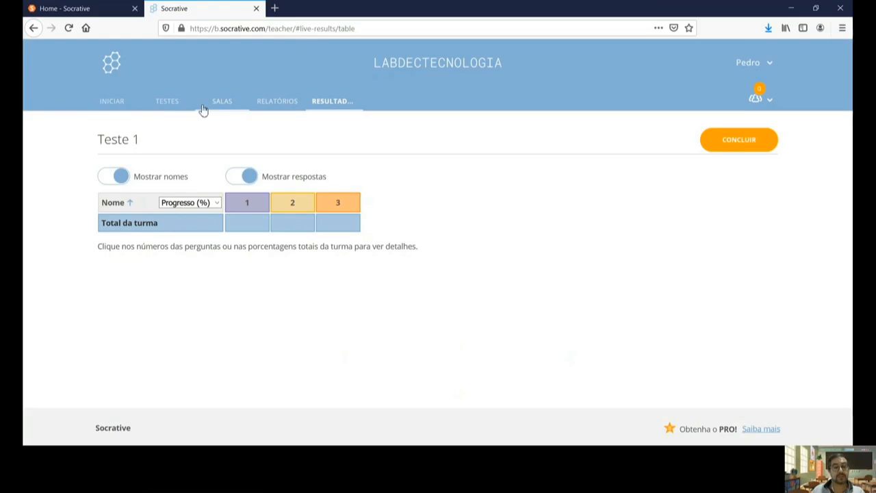
Step: Check the SALAS and RELATÓRIOS pages, then return to Teste 1's live RESULTADOS
{"action": "left_click", "coordinate": [225, 102]}
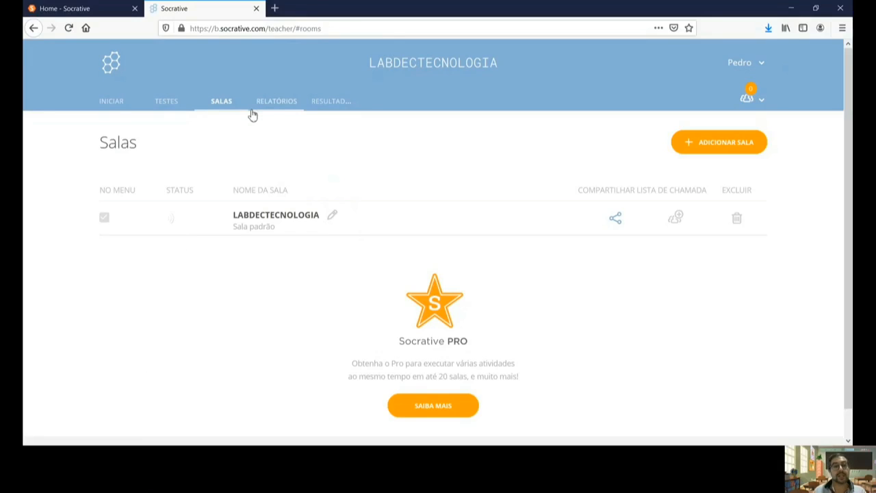
{"action": "left_click", "coordinate": [281, 105]}
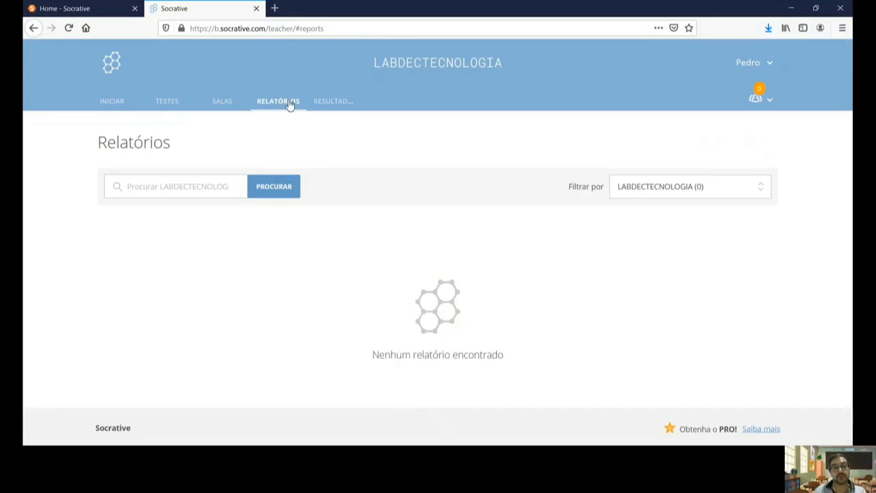
{"action": "left_click", "coordinate": [344, 103]}
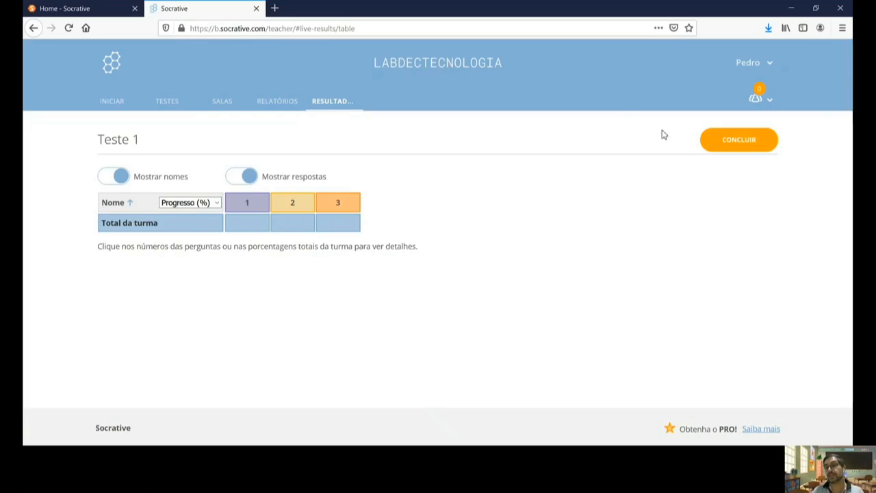
Step: End the running Teste 1 activity with CONCLUIR, confirm OK, and go to INICIAR
{"action": "left_click", "coordinate": [742, 139]}
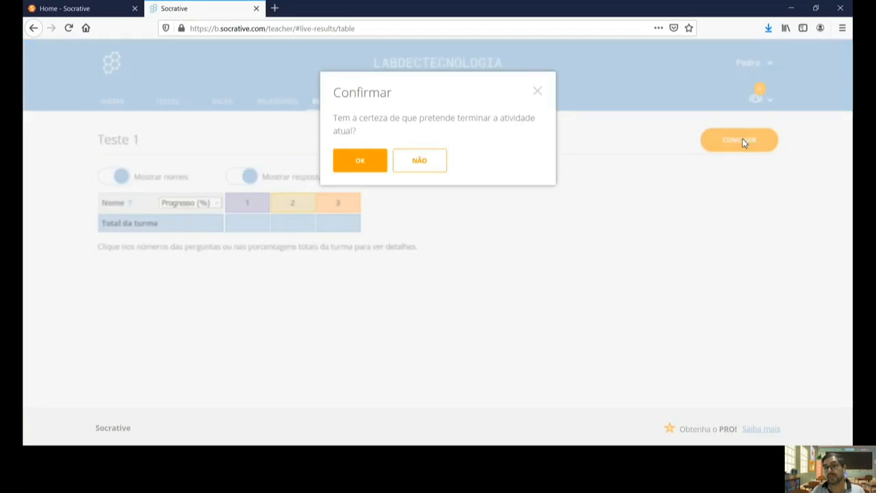
{"action": "left_click", "coordinate": [360, 161]}
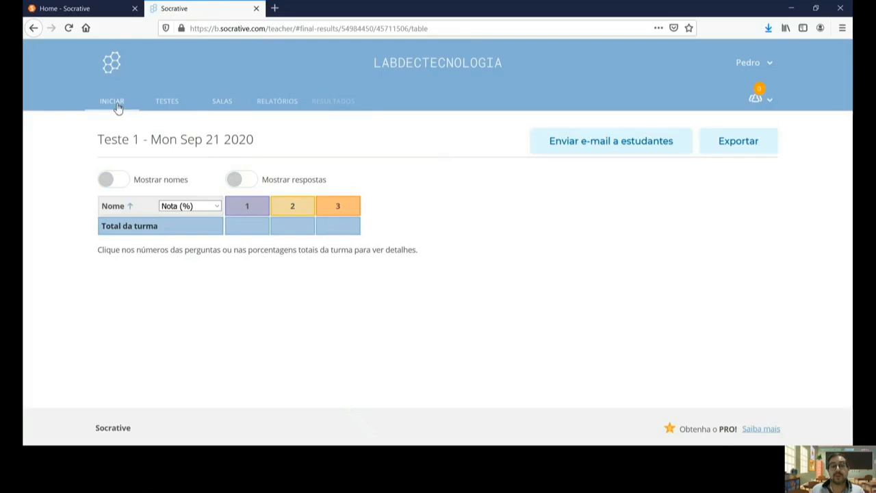
{"action": "left_click", "coordinate": [117, 106]}
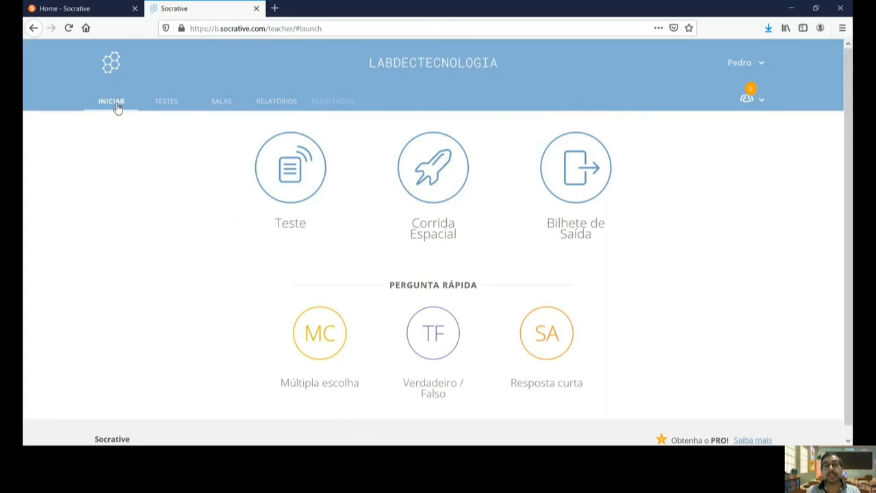
Step: Open the TESTES list, inspect the Importar teste SOC code option, and close it unused
{"action": "left_click", "coordinate": [167, 103]}
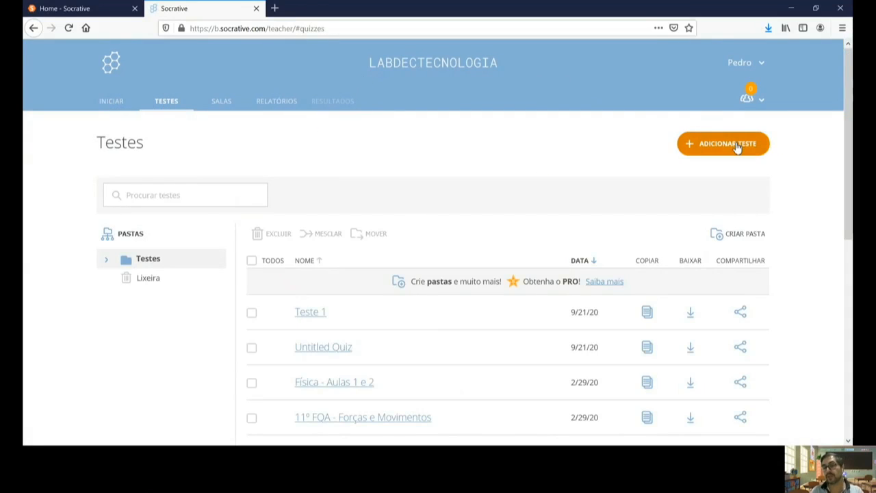
{"action": "left_click", "coordinate": [737, 147]}
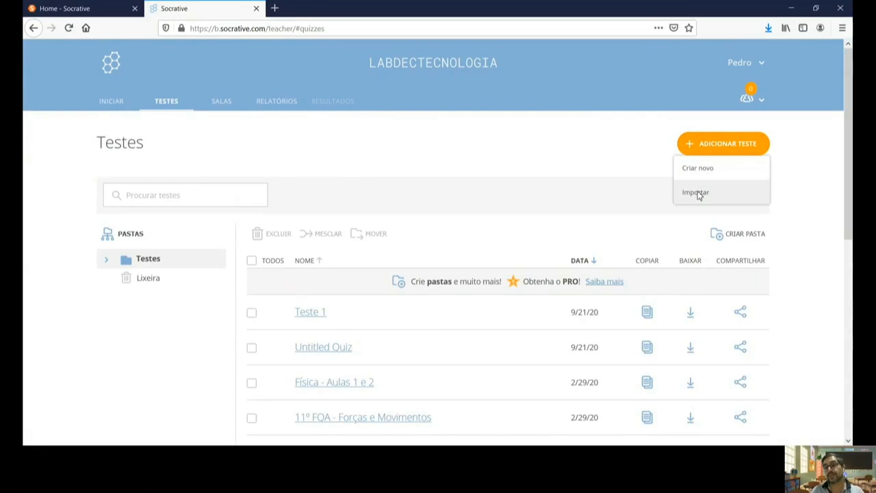
{"action": "left_click", "coordinate": [696, 193]}
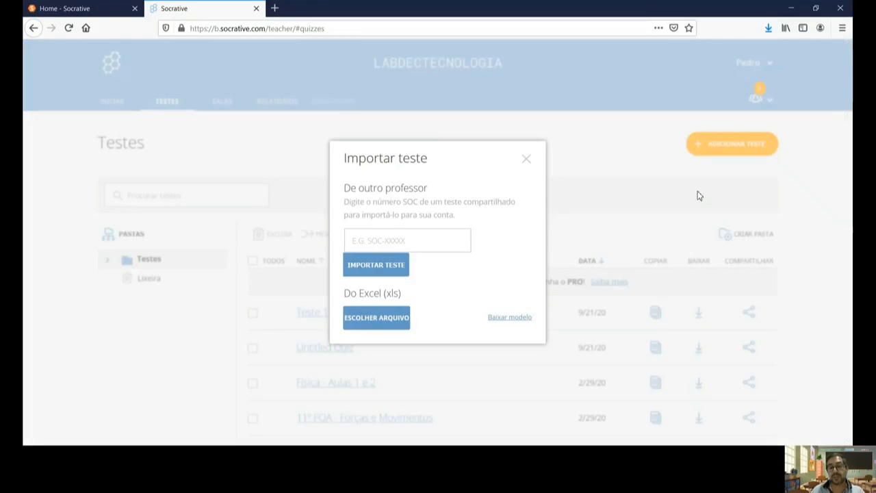
{"action": "left_click", "coordinate": [405, 242]}
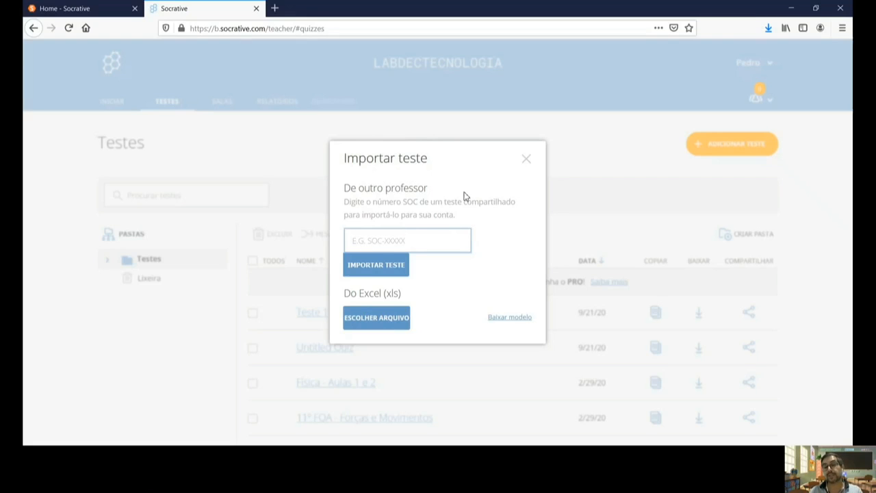
{"action": "left_click", "coordinate": [526, 160]}
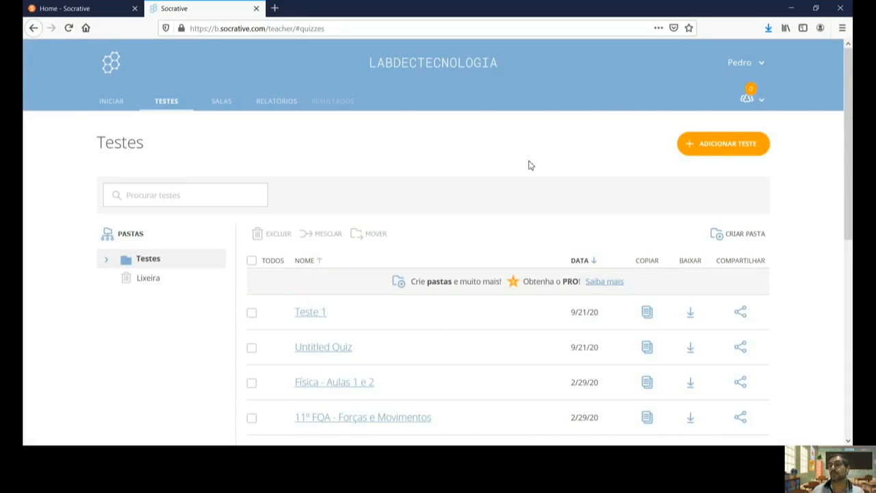